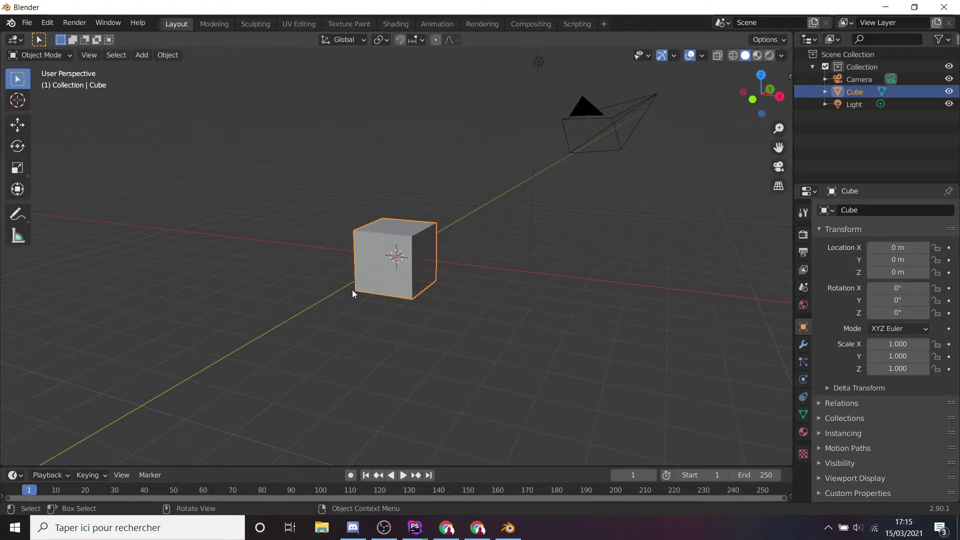
Step: Raise the cube above the ground with the Move tool gizmo
mouse_move(496, 289)
middle_down()
mouse_move(473, 293)
mouse_move(361, 254)
mouse_move(272, 295)
mouse_move(334, 260)
mouse_move(499, 253)
mouse_move(596, 276)
mouse_move(581, 268)
mouse_move(517, 275)
middle_up()
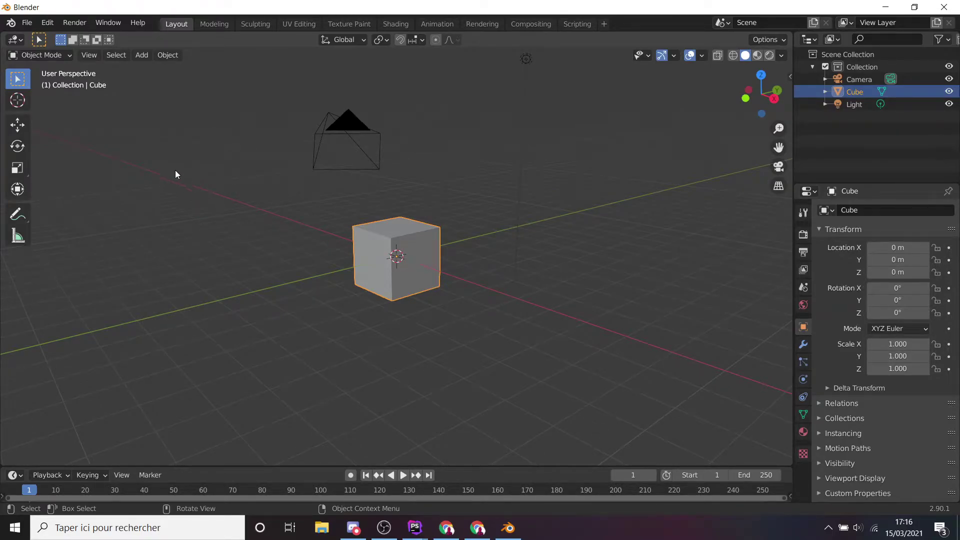
mouse_move(396, 253)
middle_down()
mouse_move(403, 223)
mouse_move(368, 259)
middle_up()
right_click(388, 244)
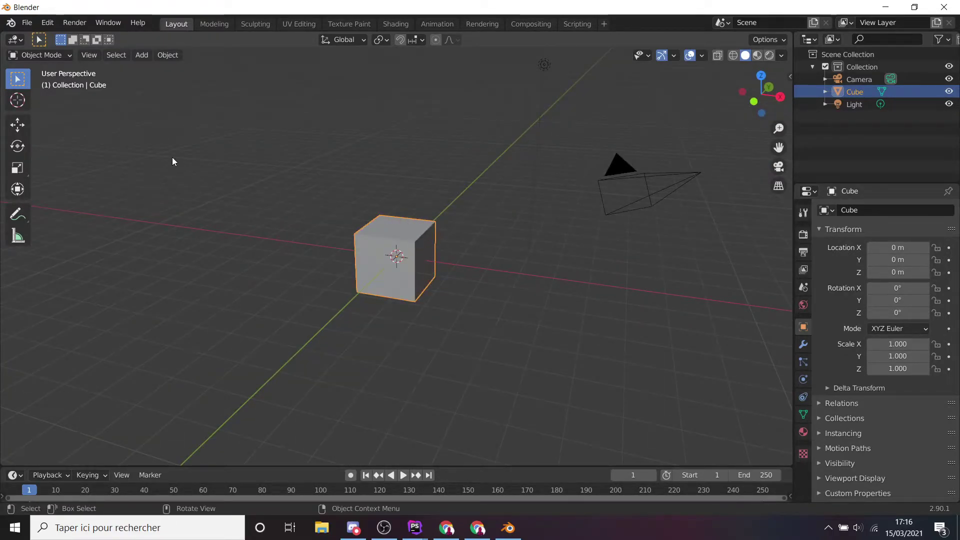
click(26, 128)
middle_drag(314, 256, 410, 247)
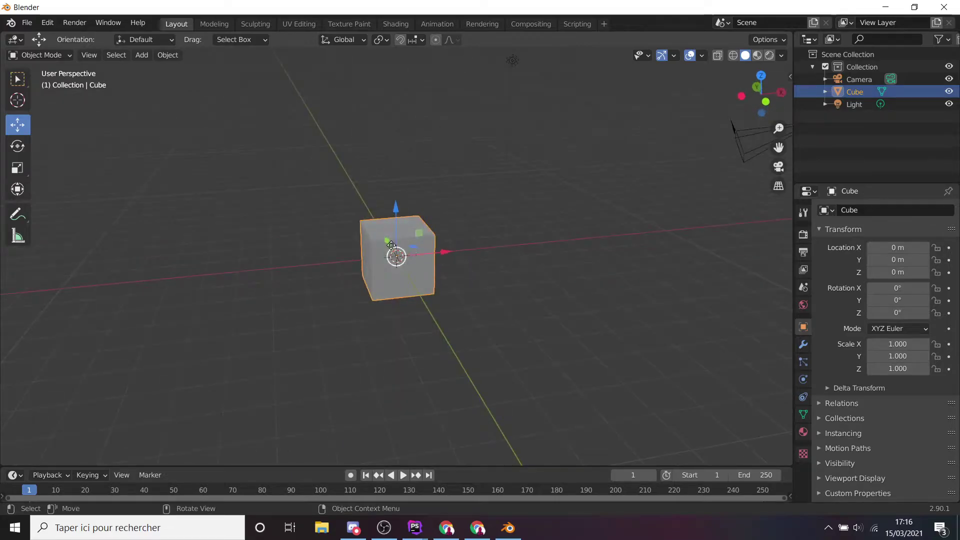
drag(391, 245, 388, 203)
middle_drag(464, 254, 528, 255)
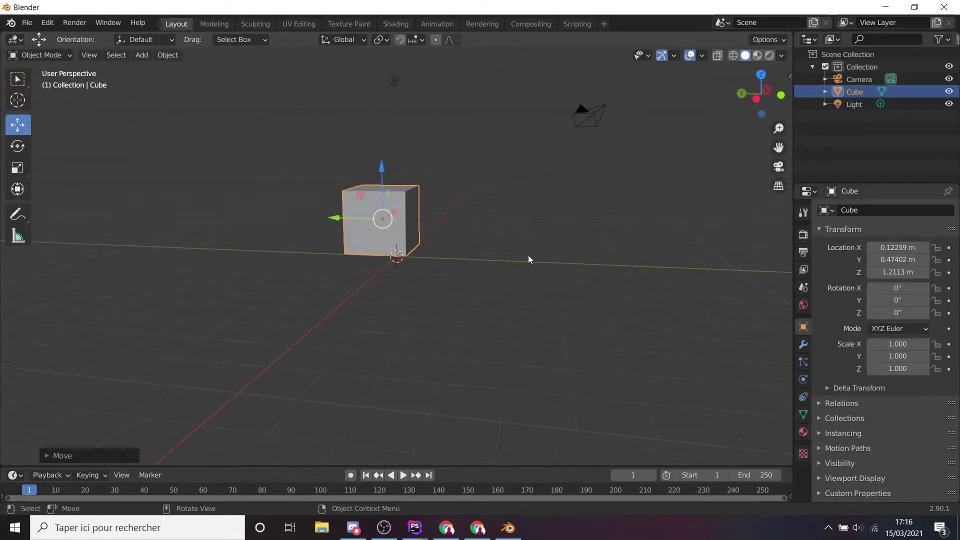
Step: Add a mesh plane beneath the cube and set its X and Y scale to 5
click(142, 55)
mouse_move(158, 69)
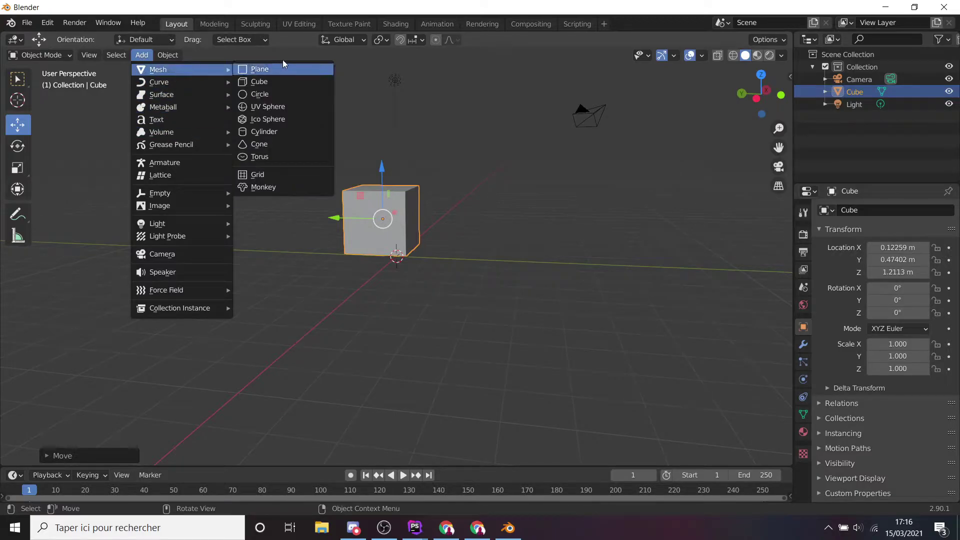
click(275, 69)
middle_drag(563, 236, 442, 318)
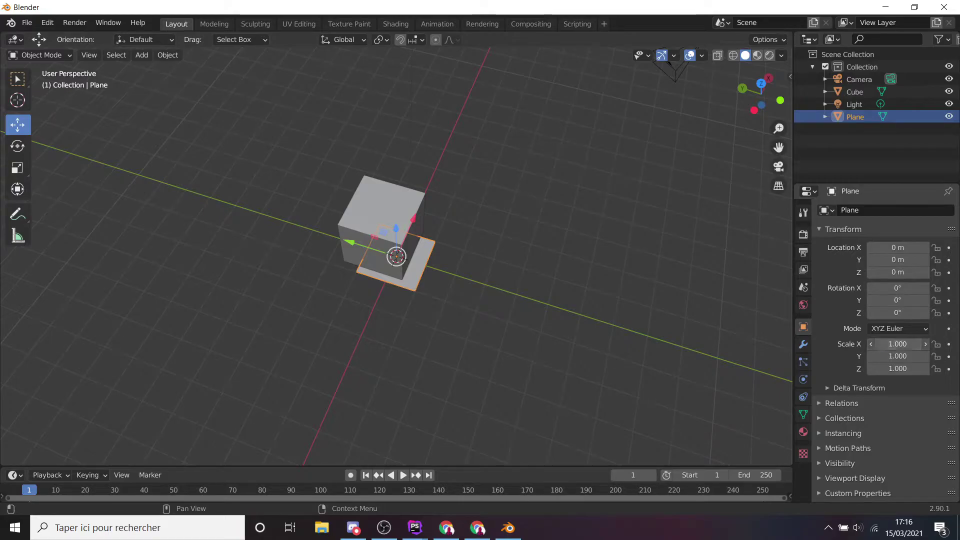
click(898, 344)
text(5)
key(Return)
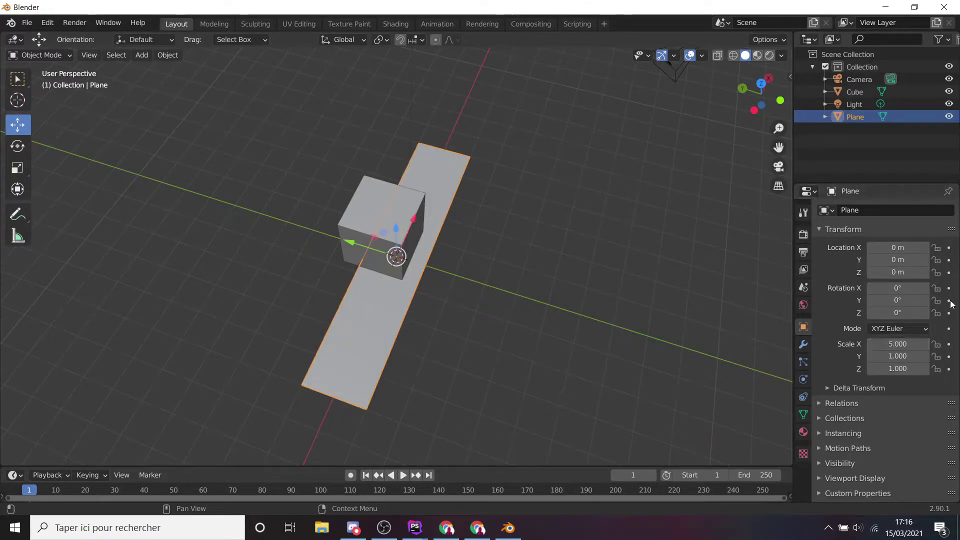
click(902, 356)
text(5)
key(Return)
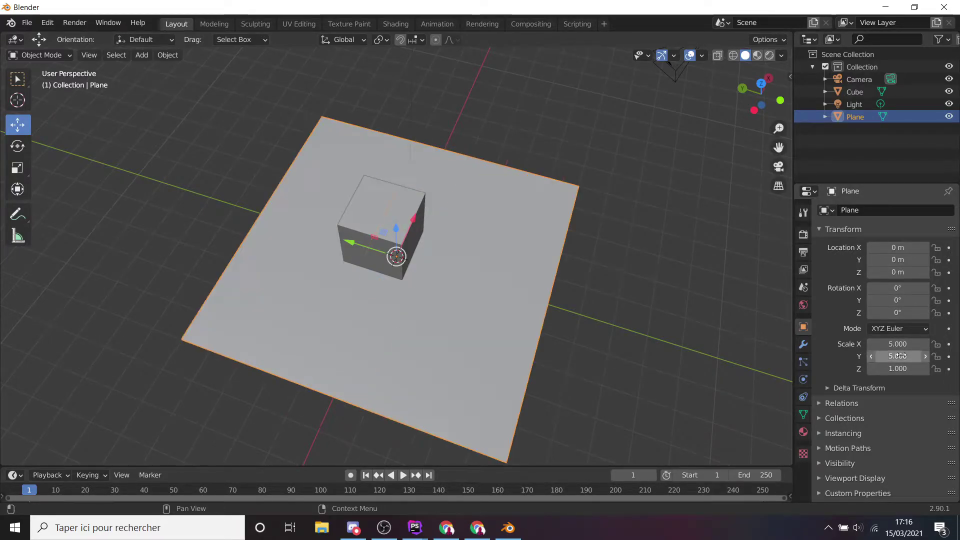
mouse_move(633, 302)
middle_down()
mouse_move(559, 248)
mouse_move(491, 251)
mouse_move(466, 236)
mouse_move(347, 214)
mouse_move(409, 206)
middle_up()
Step: Set the cube's location to X 0, Y 0, Z 1 m
click(418, 217)
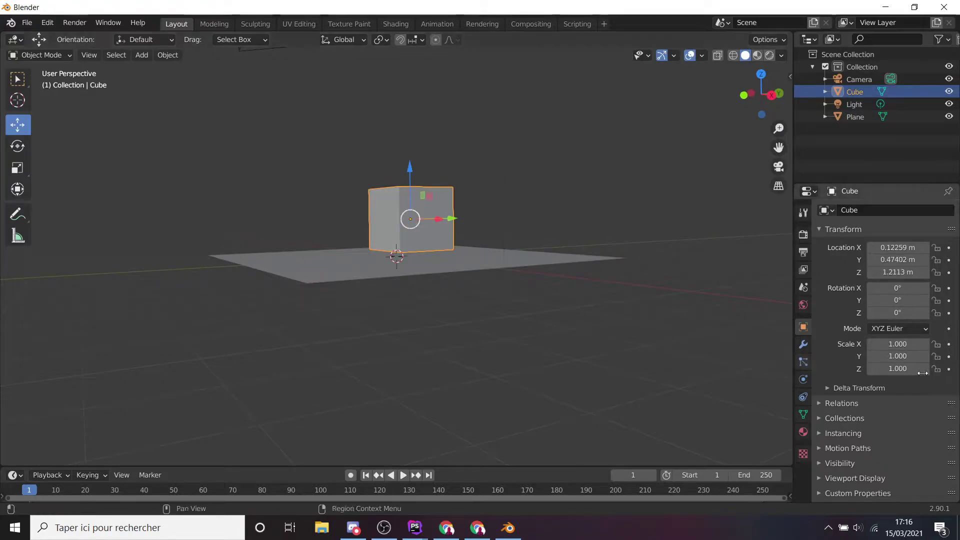
click(900, 248)
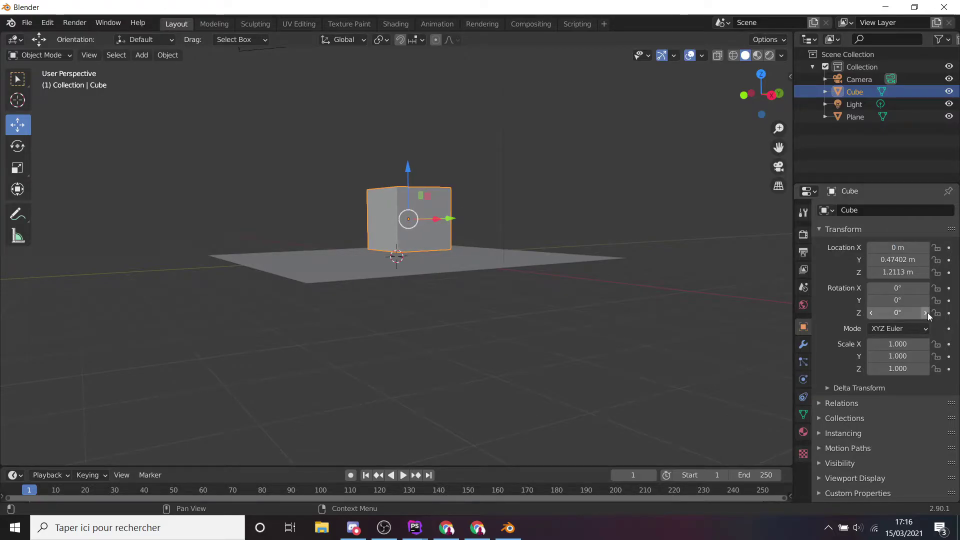
key(Tab)
text(0)
key(Return)
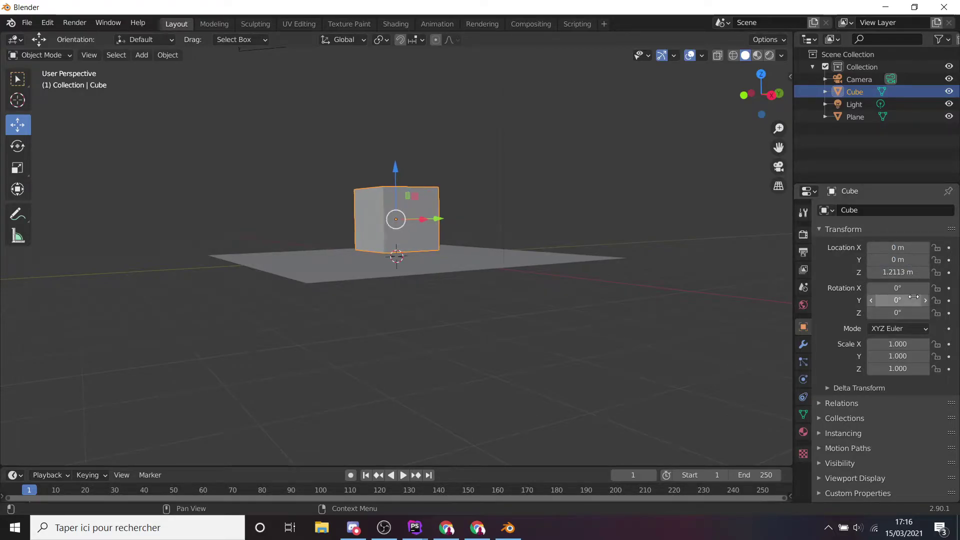
mouse_move(574, 259)
middle_down()
mouse_move(575, 290)
mouse_move(624, 290)
middle_up()
click(898, 272)
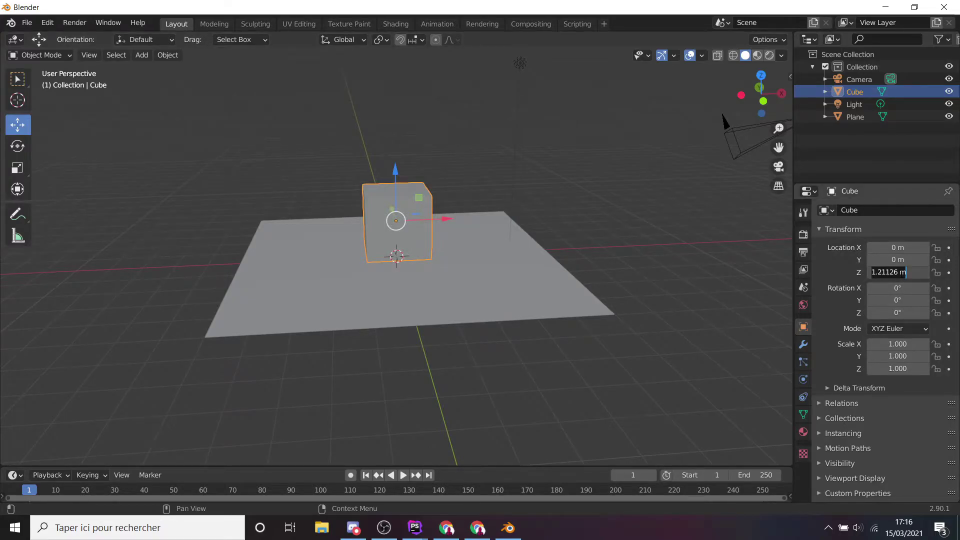
text(1)
key(Return)
Step: Orbit and zoom the view to look down on the cube above the plane
middle_drag(595, 235, 593, 186)
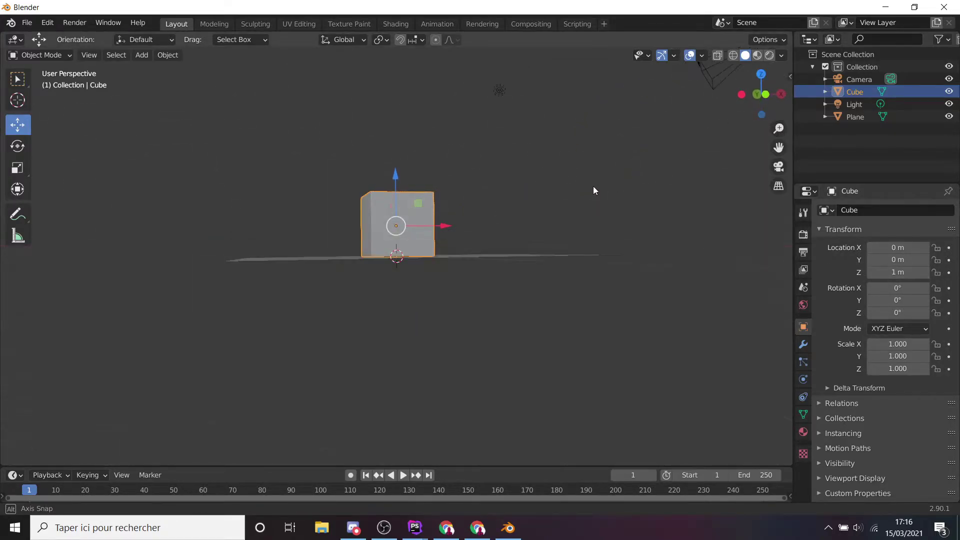
scroll(394, 293, up, 3)
scroll(394, 293, up, 3)
mouse_move(399, 287)
middle_down()
mouse_move(413, 292)
mouse_move(395, 296)
middle_up()
scroll(425, 289, down, 3)
mouse_move(453, 286)
middle_down()
mouse_move(339, 328)
mouse_move(425, 274)
mouse_move(531, 259)
mouse_move(571, 289)
mouse_move(511, 246)
middle_up()
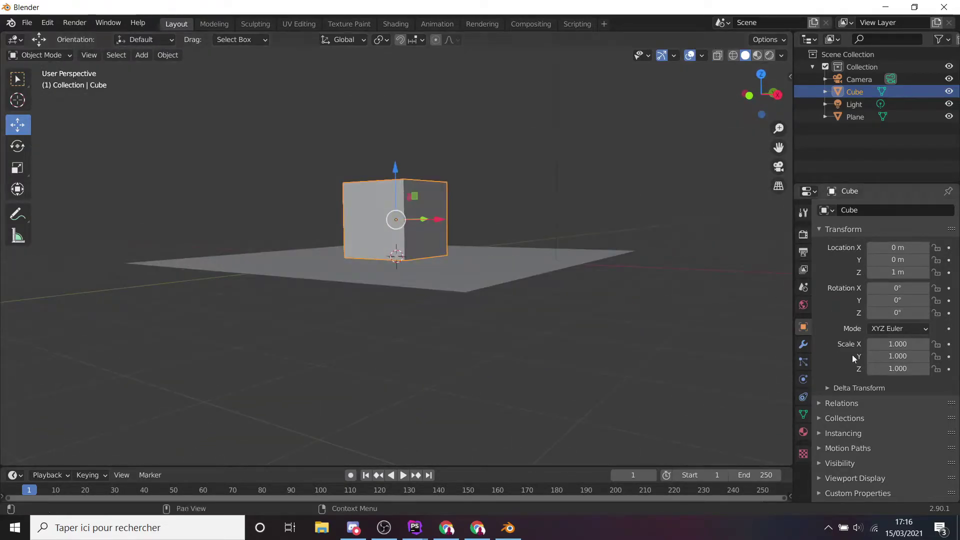
middle_drag(602, 306, 758, 320)
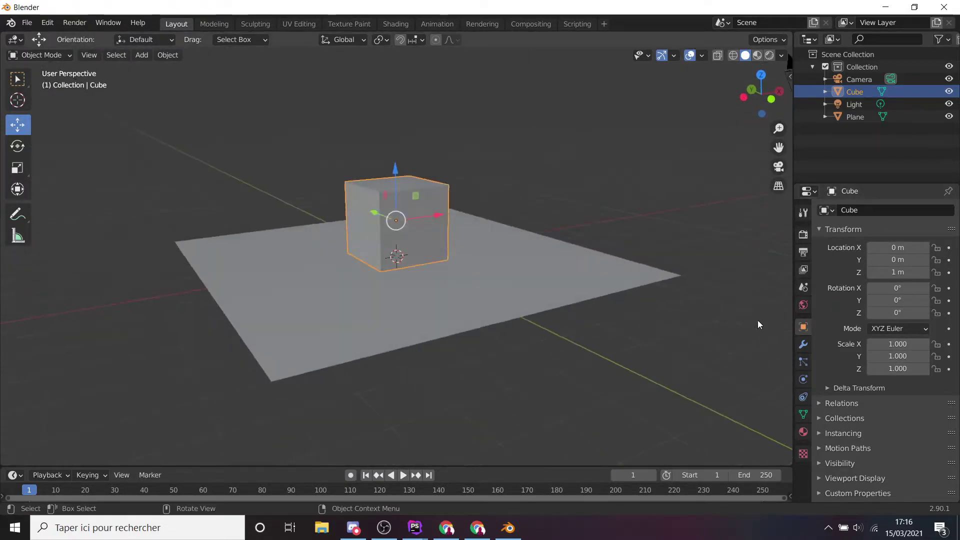
click(898, 344)
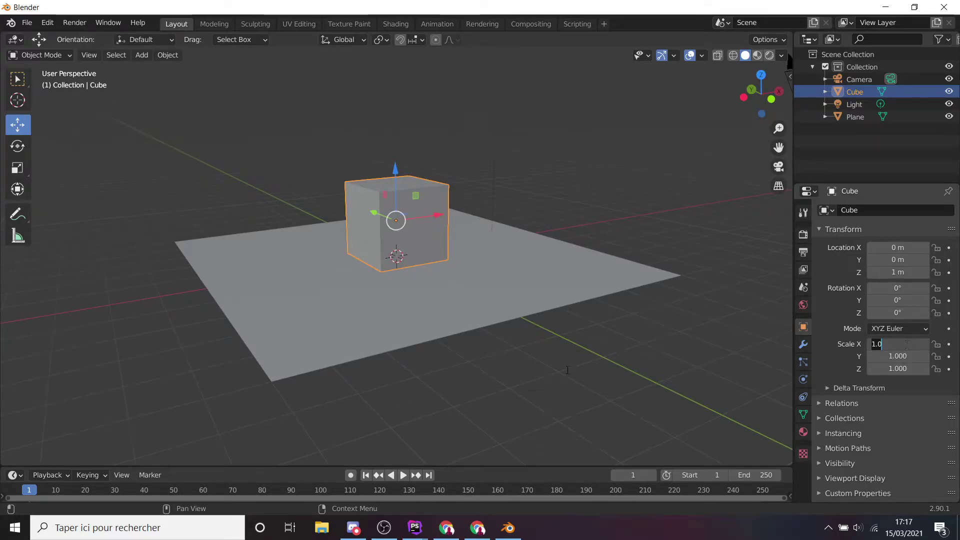
Step: Scale the ground plane to 150 × 150 in X and Y
click(520, 299)
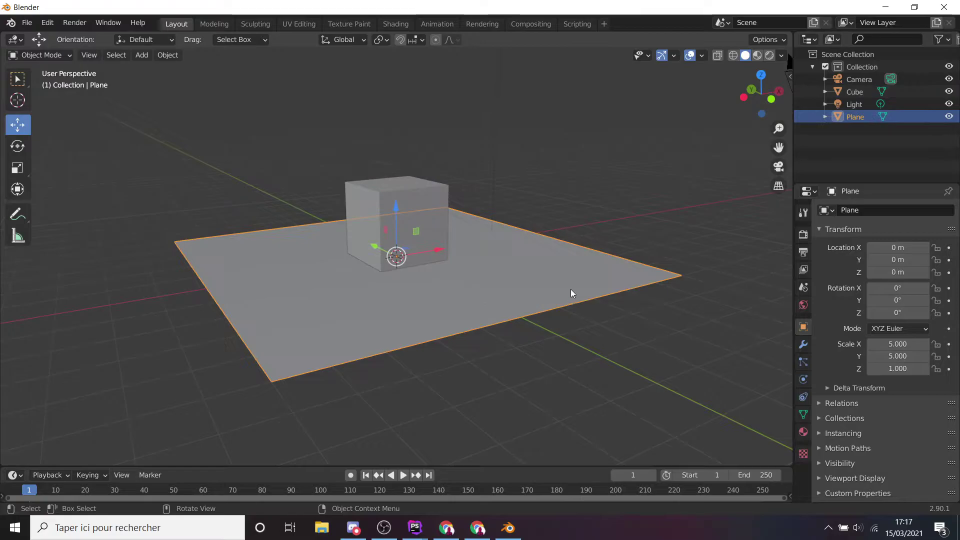
click(903, 344)
text(150)
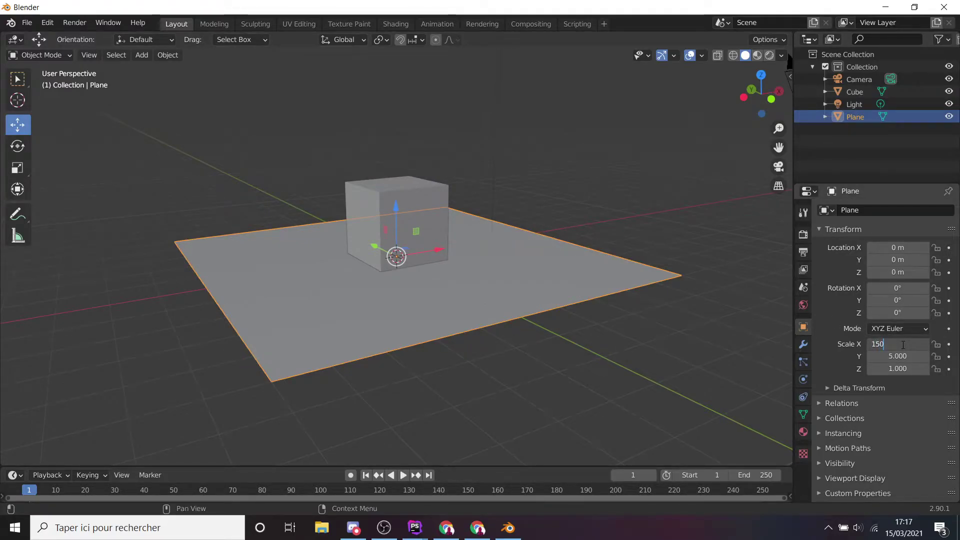
key(Return)
click(905, 356)
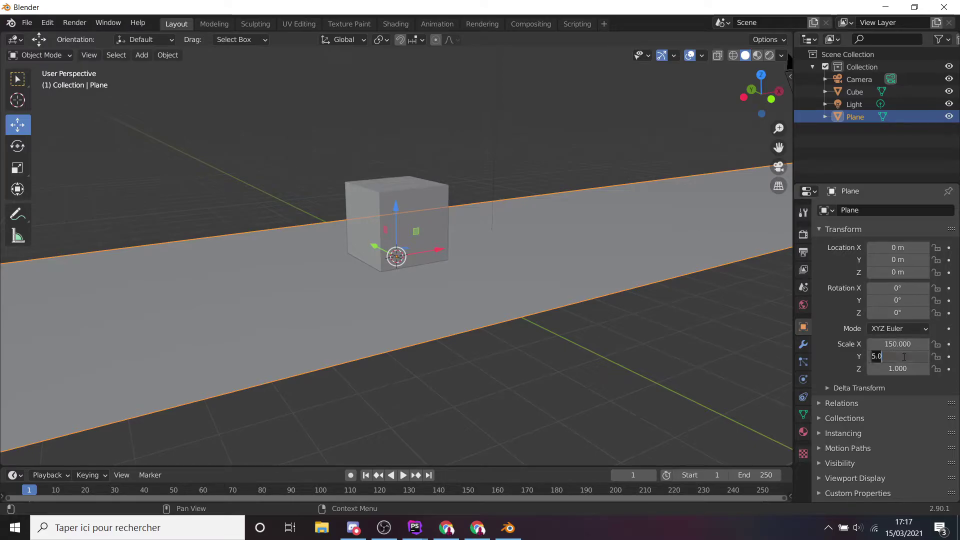
text(150)
key(Return)
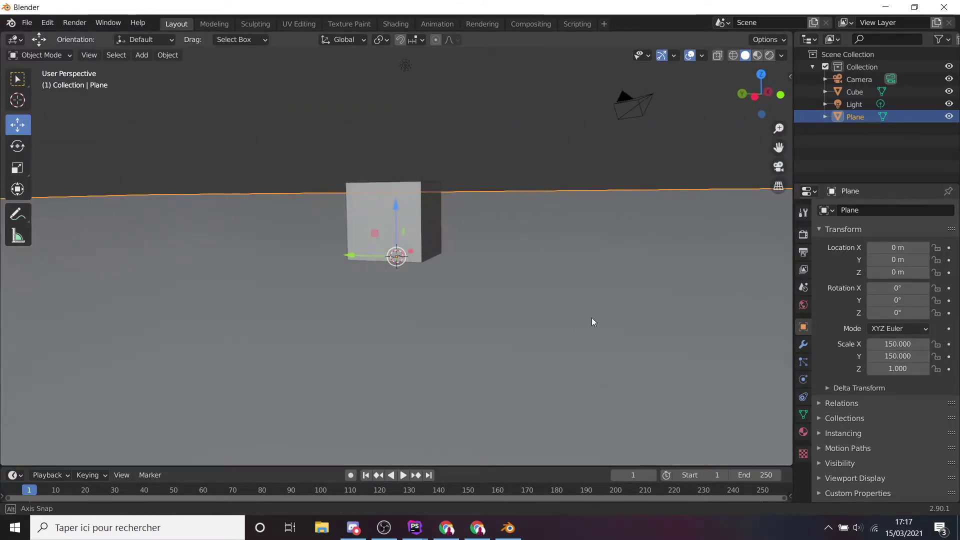
middle_drag(594, 321, 718, 343)
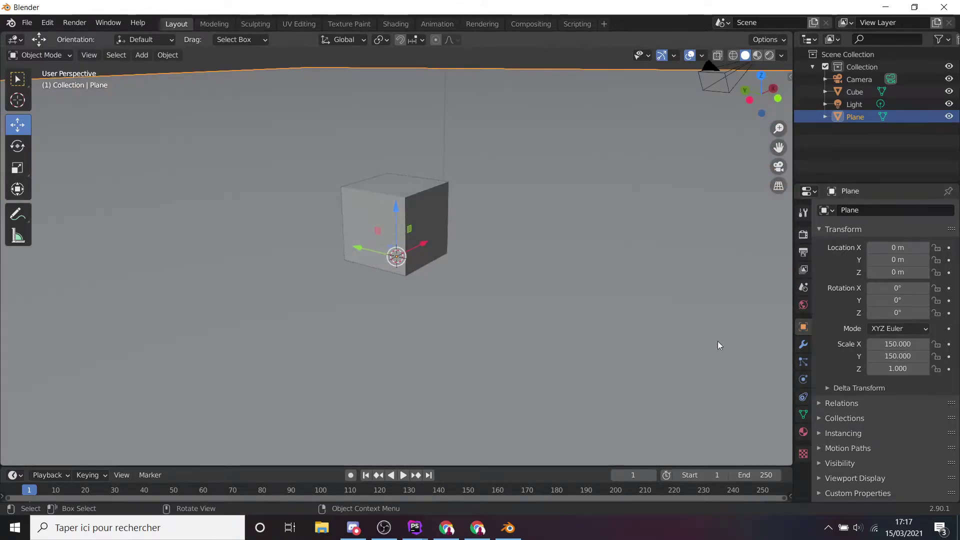
Step: Give the plane a new material with a light cyan base colour and preview material shading
click(803, 431)
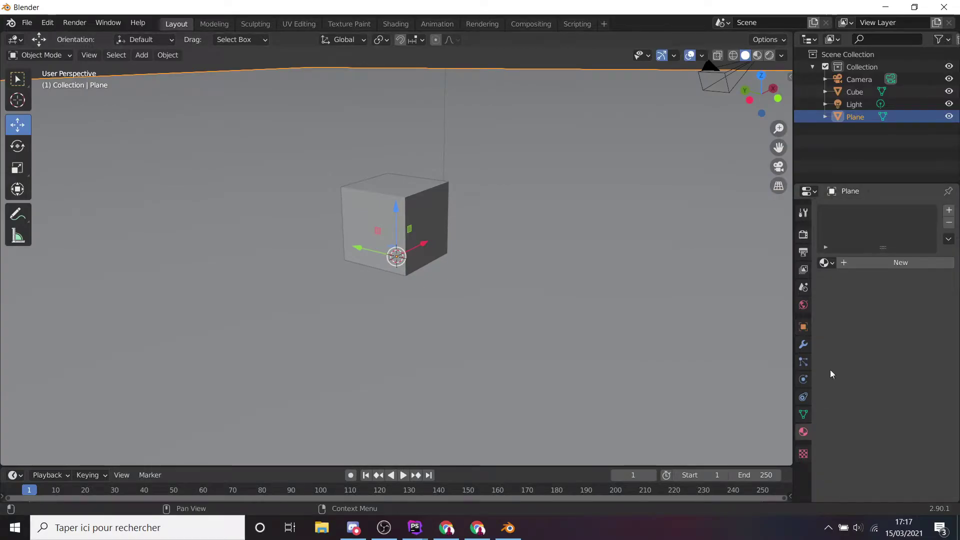
click(840, 263)
click(910, 370)
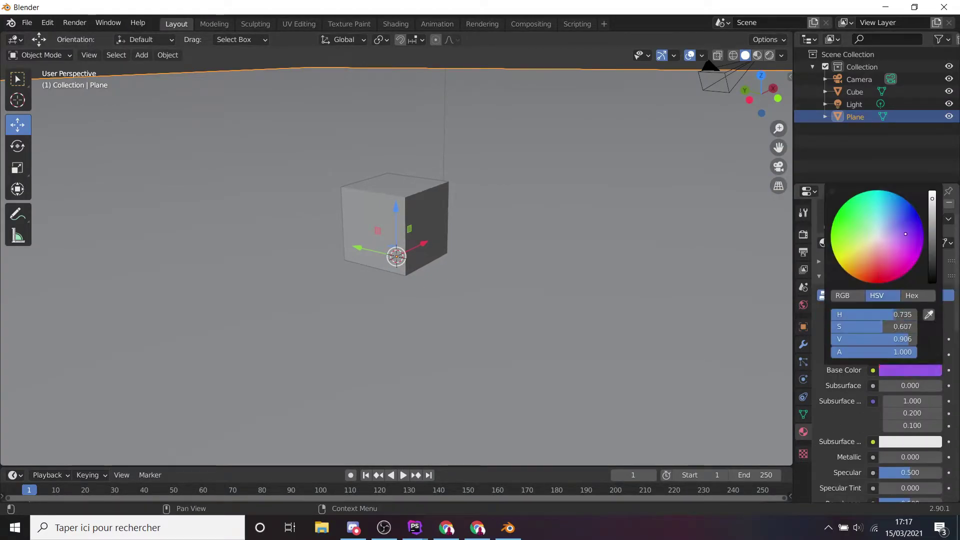
drag(890, 235, 857, 240)
click(757, 55)
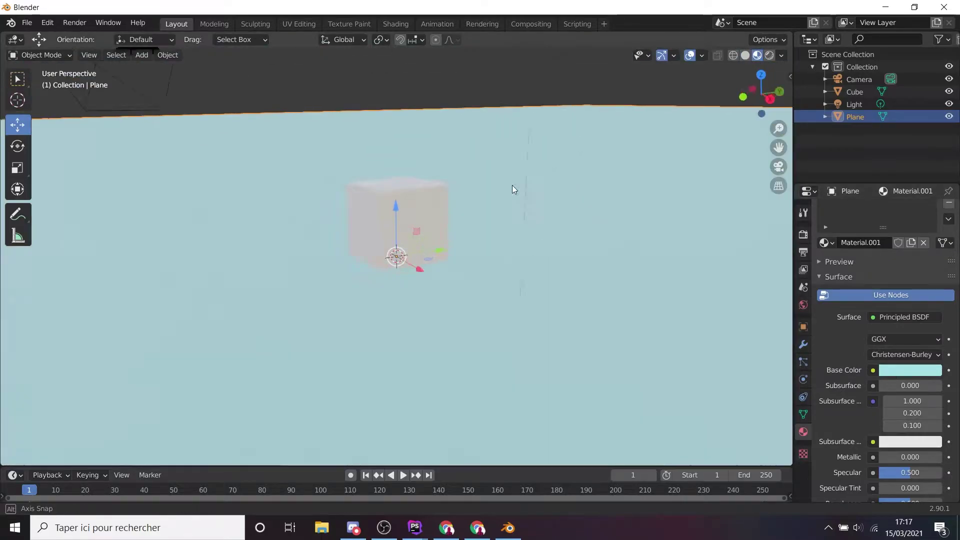
middle_drag(512, 185, 418, 188)
click(403, 198)
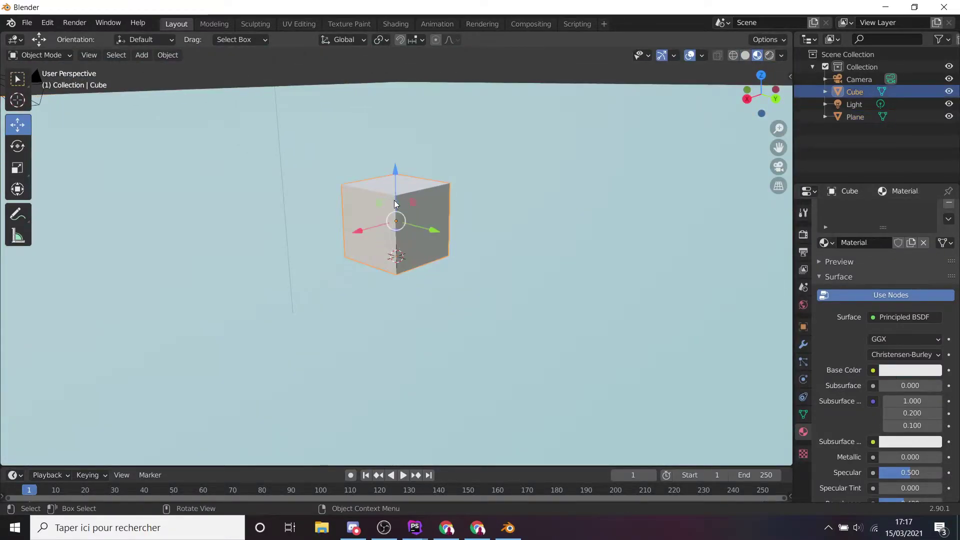
mouse_move(448, 257)
middle_down()
mouse_move(582, 241)
mouse_move(568, 201)
middle_up()
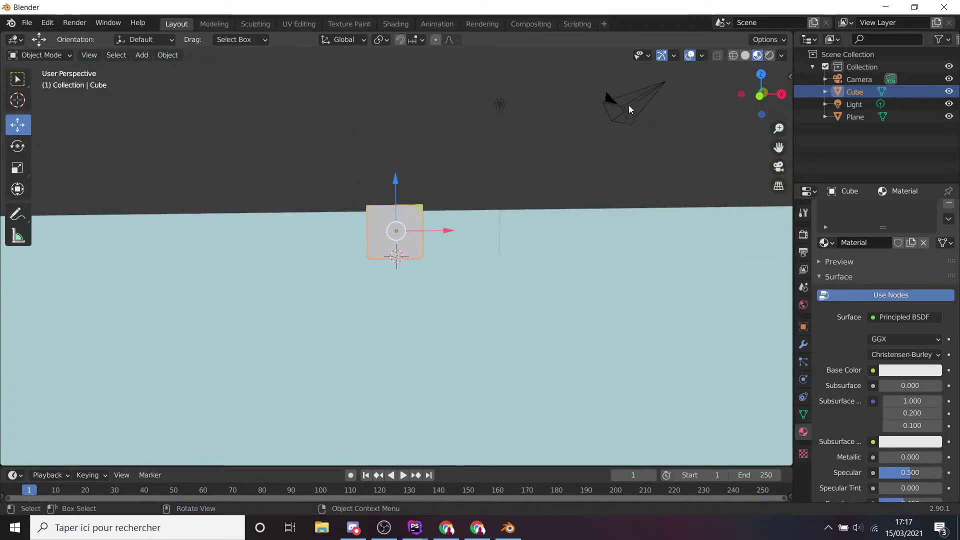
click(662, 118)
Step: Move the camera to the left of the cube and look through it
middle_drag(669, 104, 625, 146)
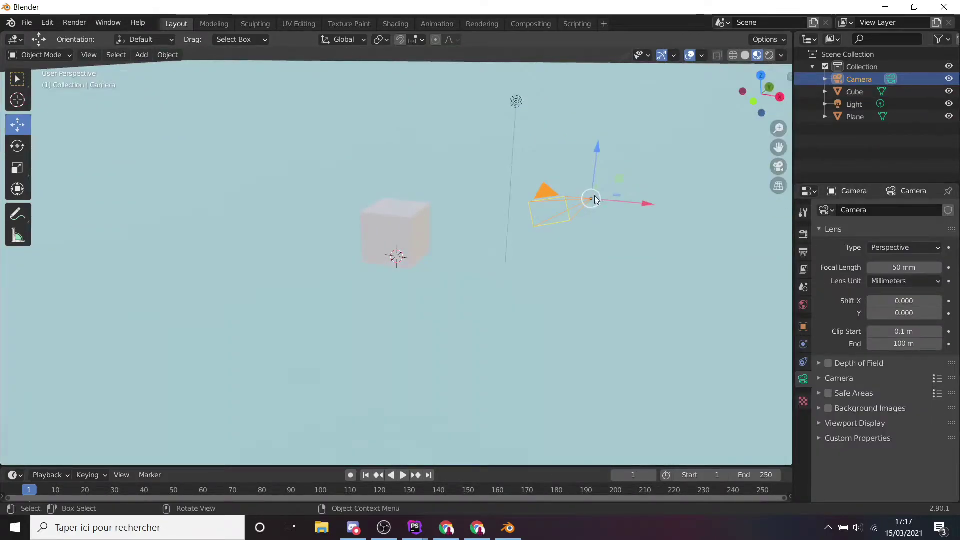
key(g)
click(331, 269)
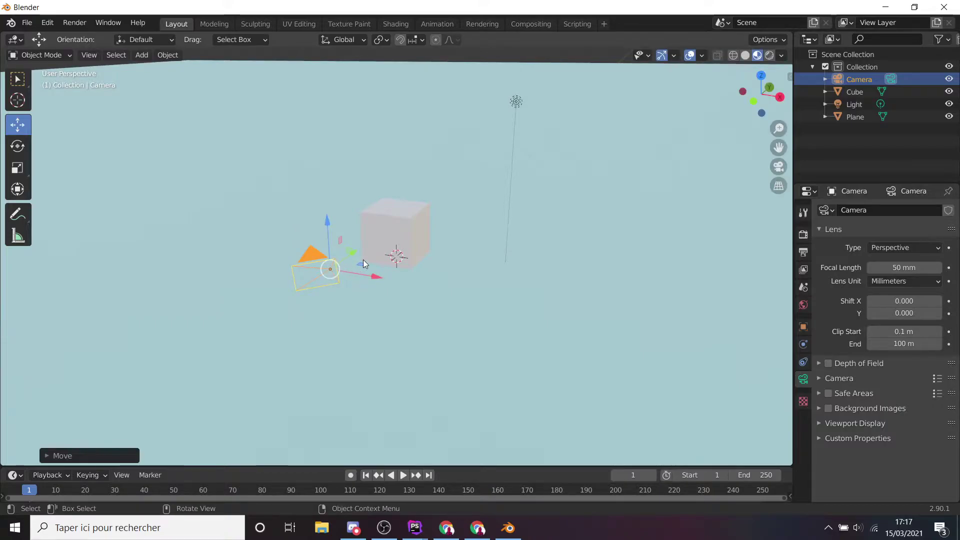
key(KP_0)
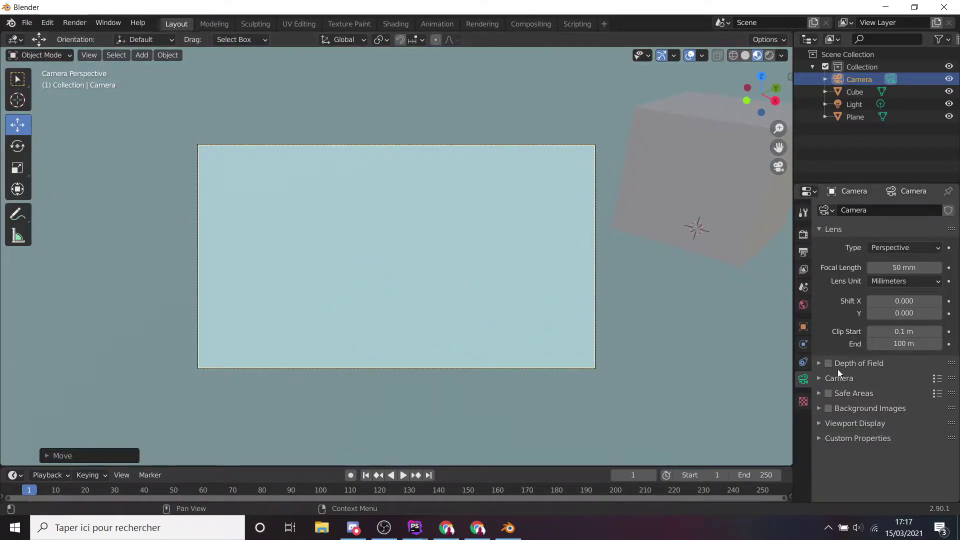
click(802, 326)
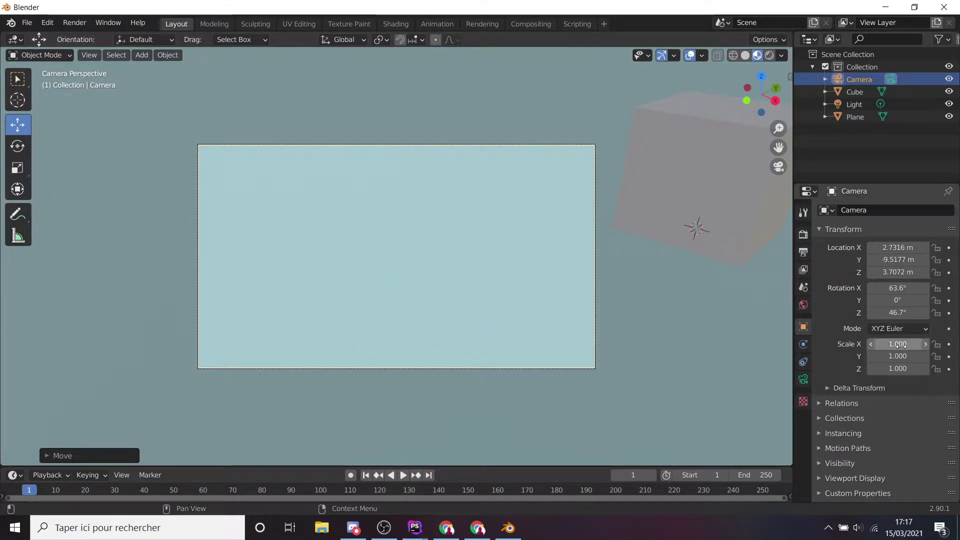
Step: Set the camera rotation to X 90° and Z 0°, then shift it to centre the cube
click(903, 249)
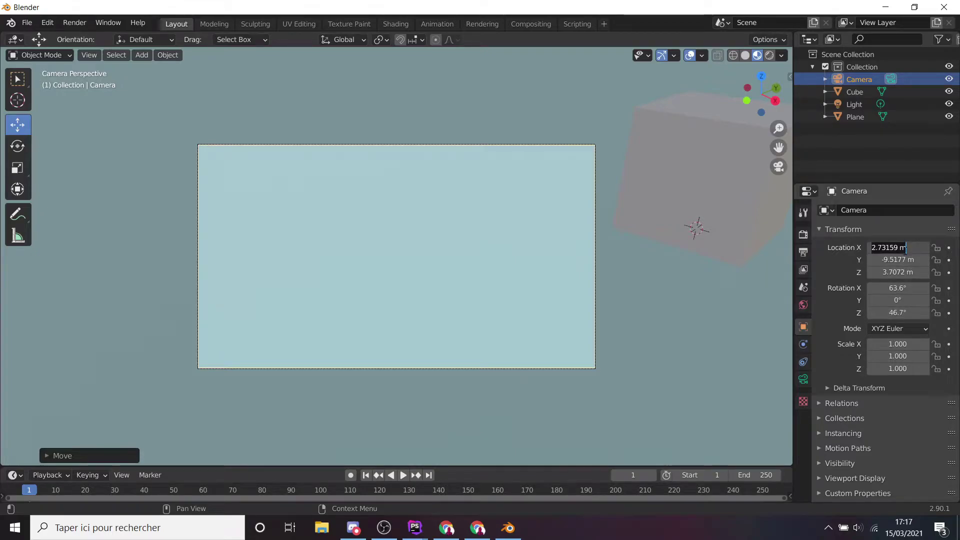
click(903, 288)
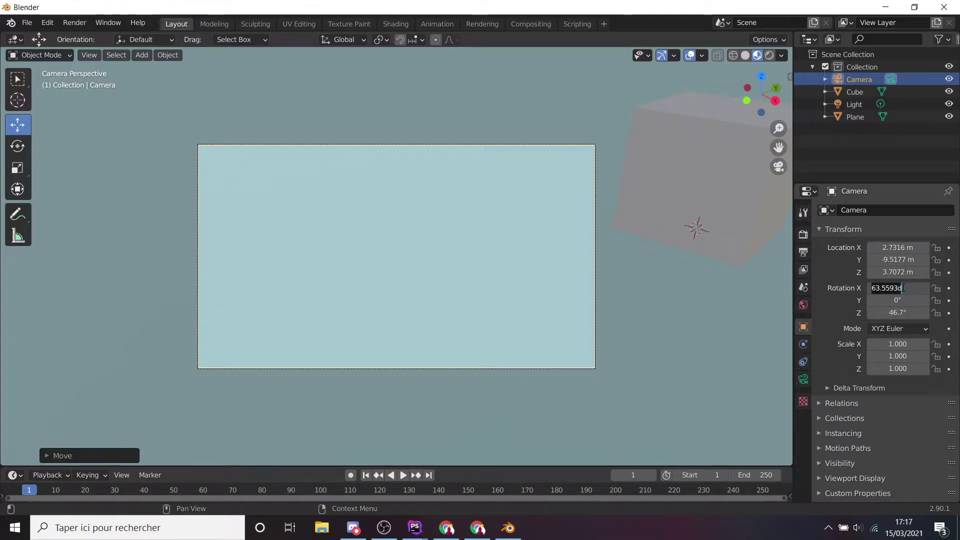
text(9)
text(0)
key(Return)
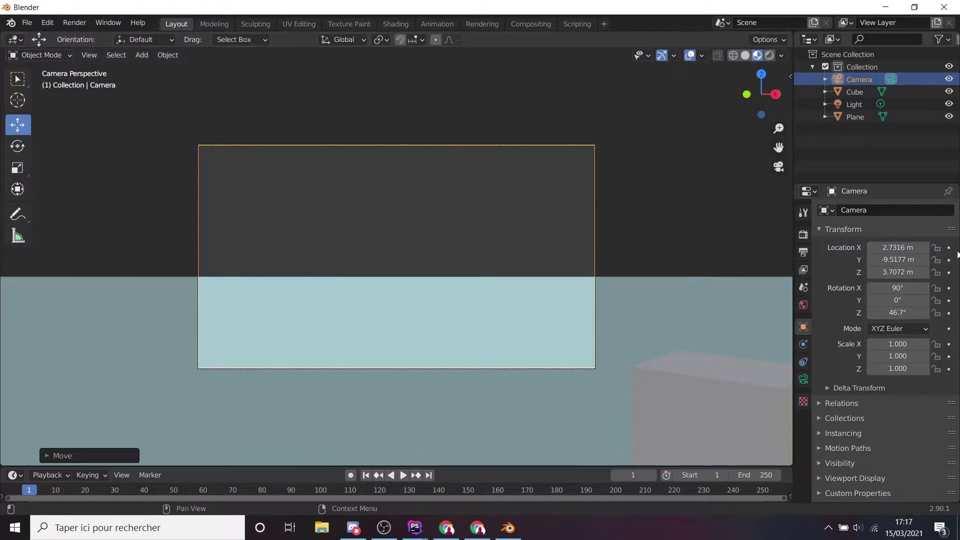
click(902, 313)
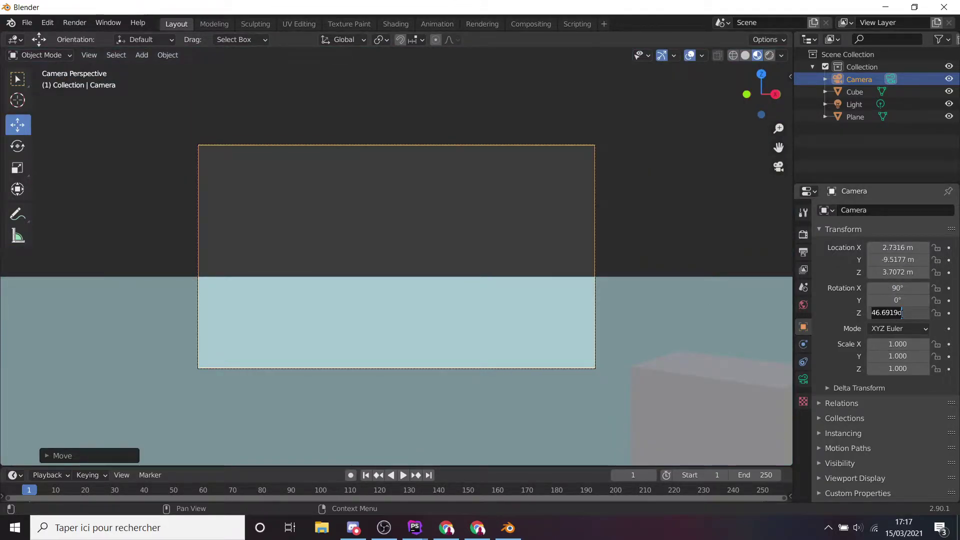
text(0)
key(Return)
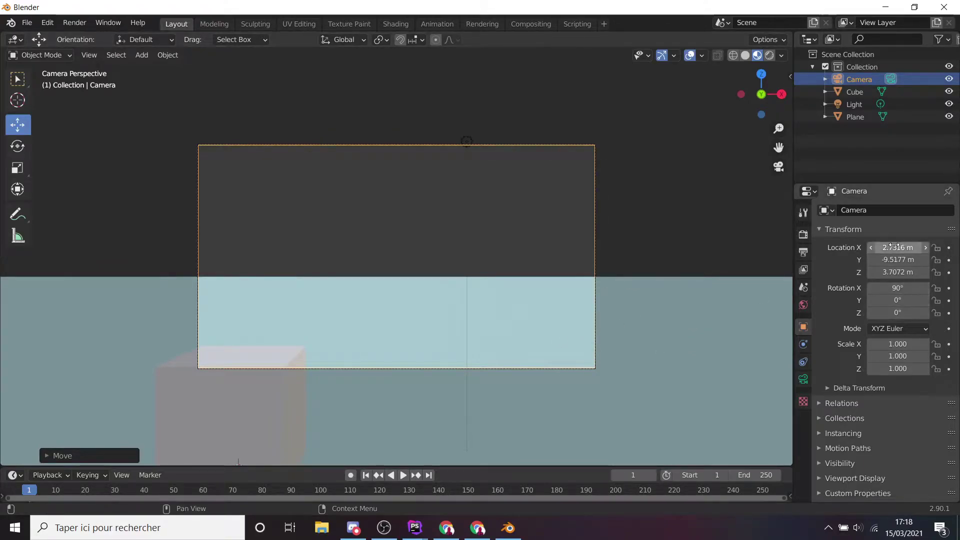
mouse_move(898, 248)
mouse_down()
mouse_move(850, 247)
mouse_move(906, 247)
mouse_move(870, 272)
mouse_move(893, 272)
mouse_move(880, 260)
mouse_move(907, 272)
mouse_up()
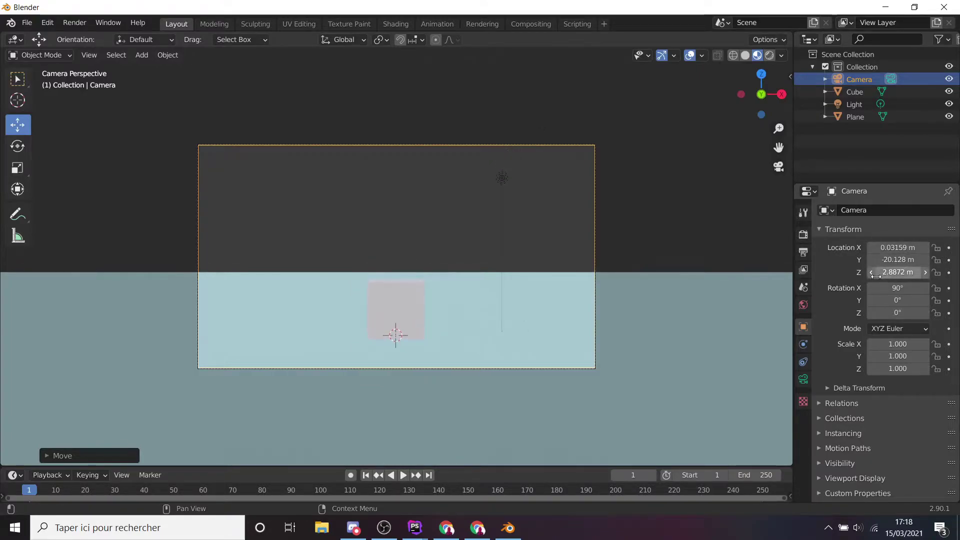
Step: Enlarge the timeline area and key the camera's location, rotation and scale at frame 1
click(388, 307)
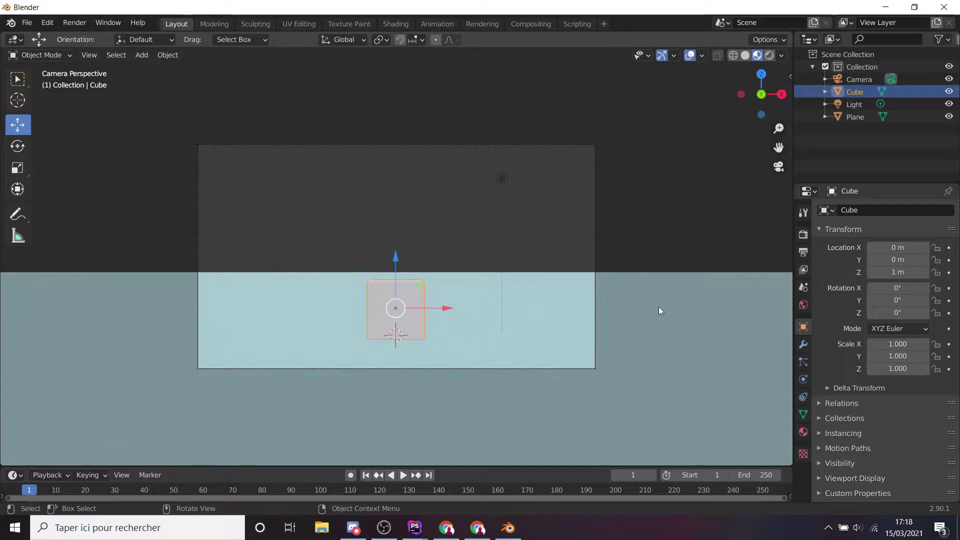
middle_drag(659, 307, 507, 315)
scroll(508, 316, down, 5)
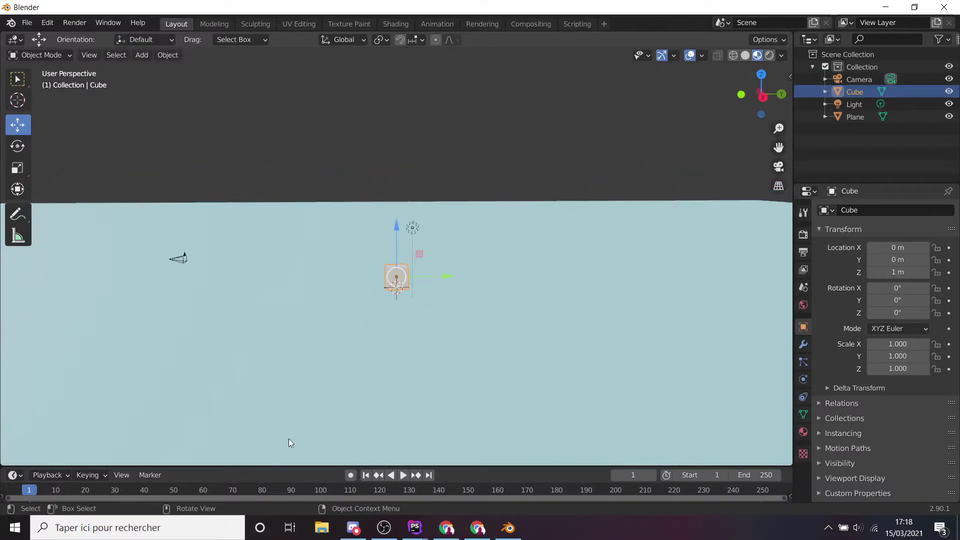
drag(300, 466, 317, 388)
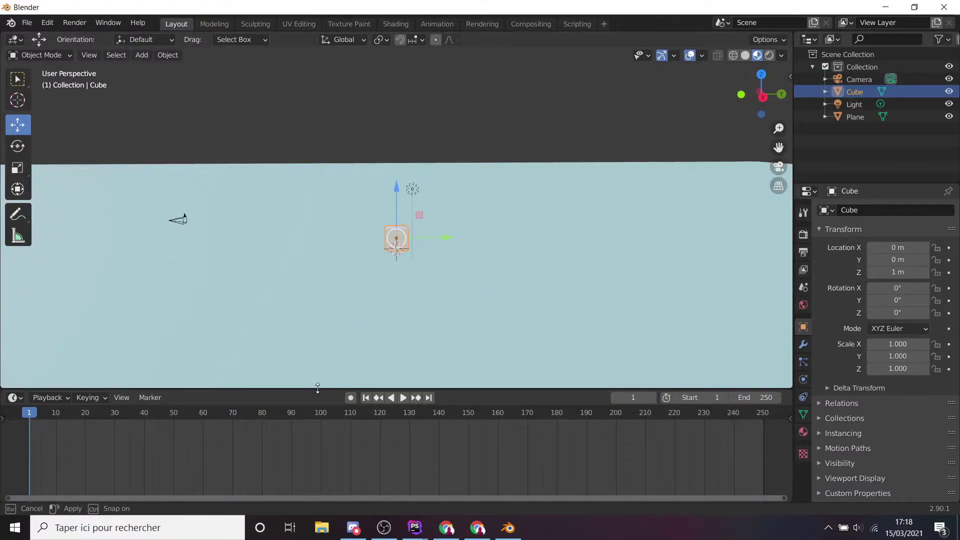
click(179, 219)
right_click(180, 218)
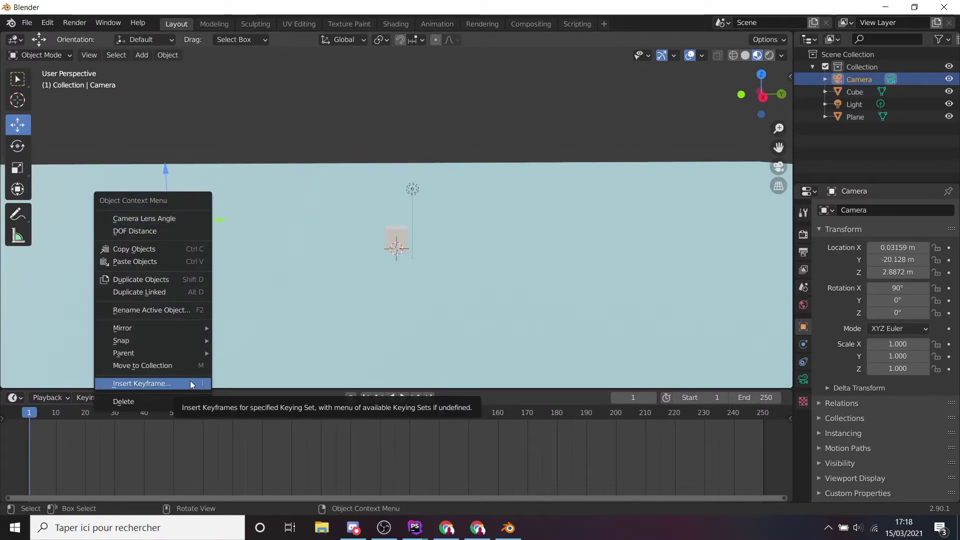
click(190, 383)
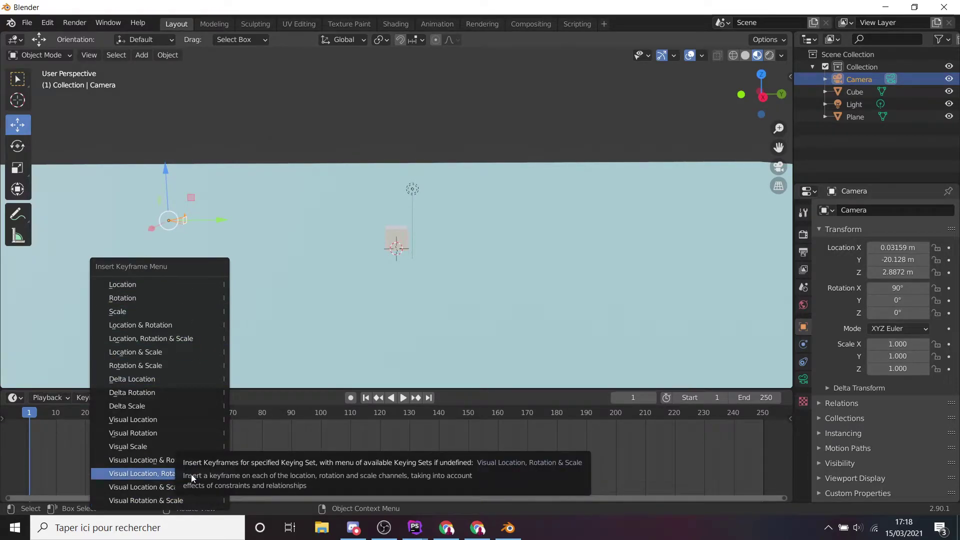
click(200, 339)
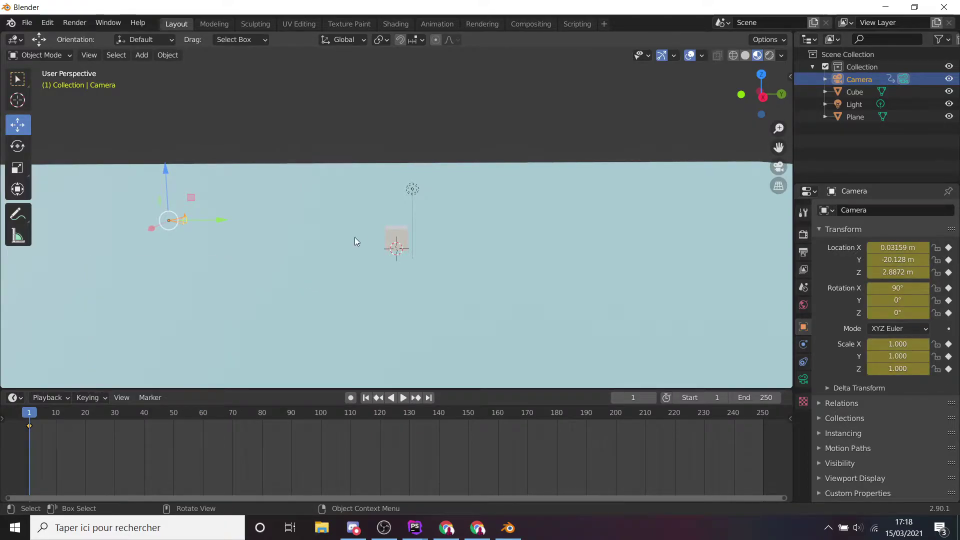
Step: Key the cube's location, rotation and scale at frame 1
click(395, 239)
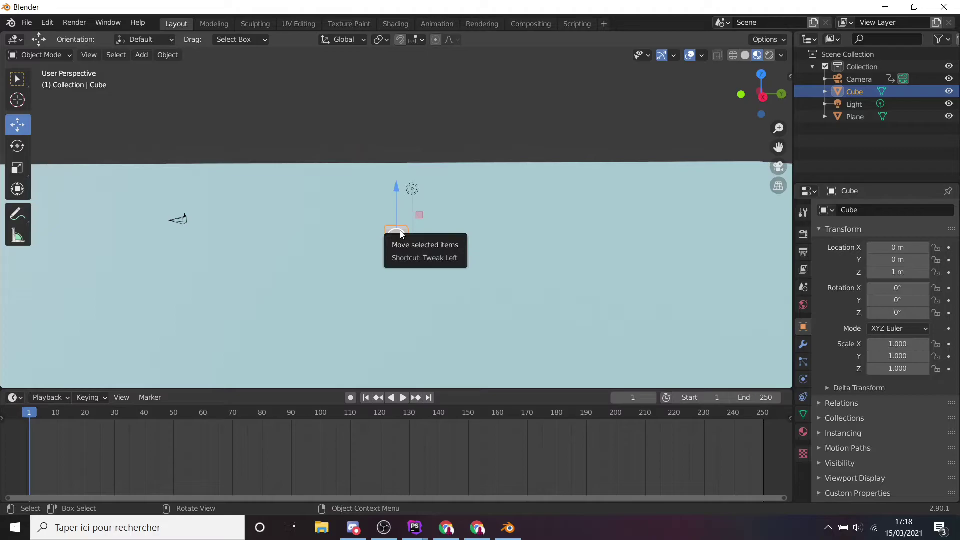
right_click(400, 234)
click(397, 232)
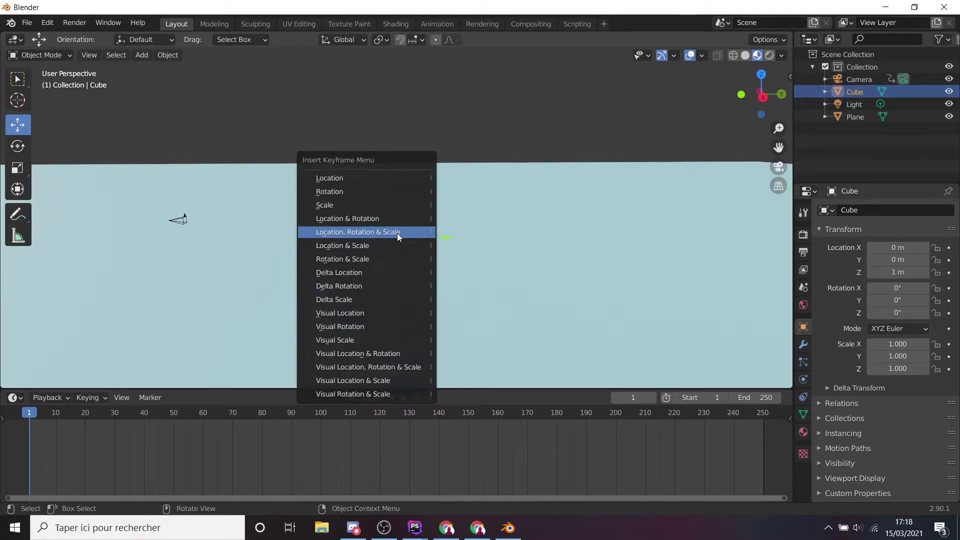
click(390, 234)
Step: Switch to rendered shading and move the light closer and above the cube to cast a shadow
key(z)
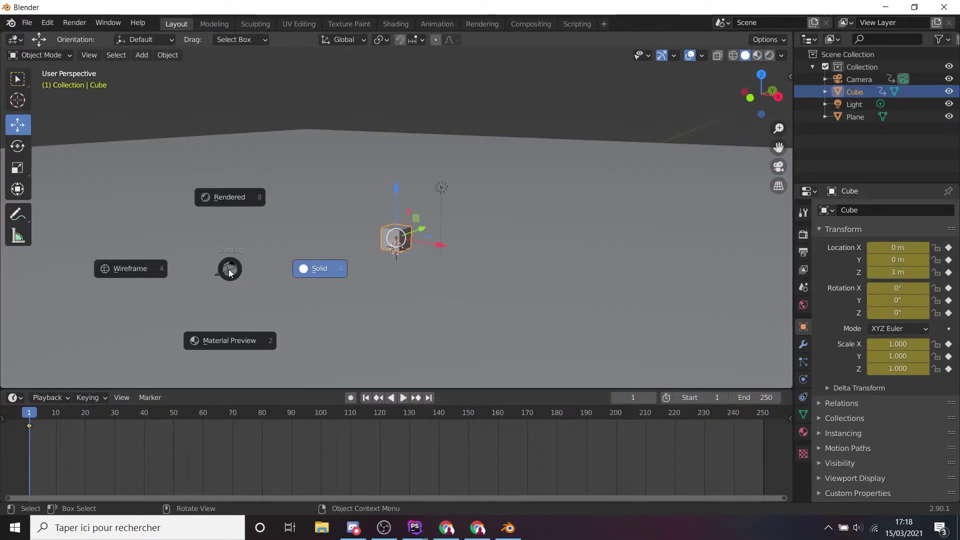
key(z)
click(392, 221)
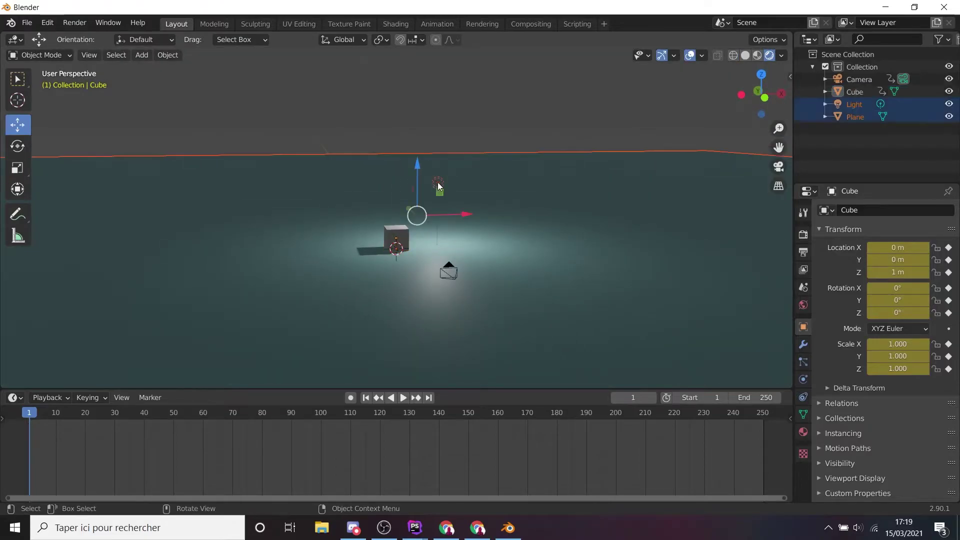
mouse_move(437, 182)
mouse_down()
mouse_move(350, 202)
mouse_move(351, 212)
mouse_up()
click(345, 200)
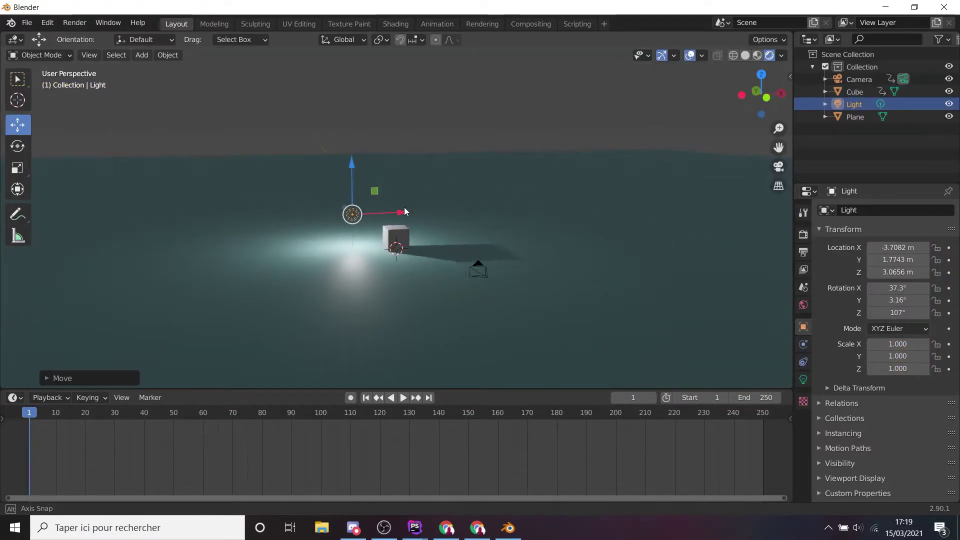
mouse_move(351, 212)
middle_down()
mouse_move(380, 220)
mouse_move(369, 237)
mouse_move(400, 240)
middle_up()
key(g)
click(414, 210)
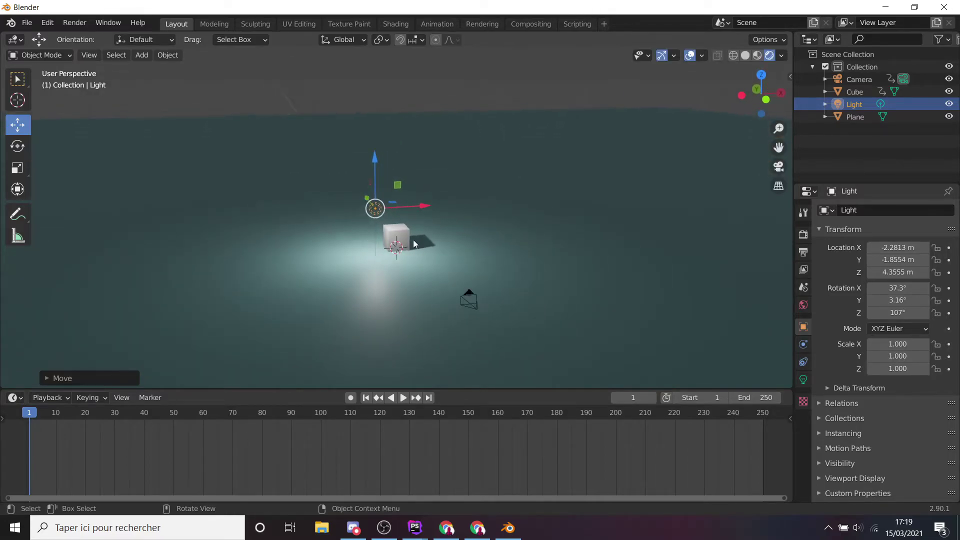
click(400, 241)
mouse_move(463, 253)
middle_down()
mouse_move(474, 242)
mouse_move(438, 255)
middle_up()
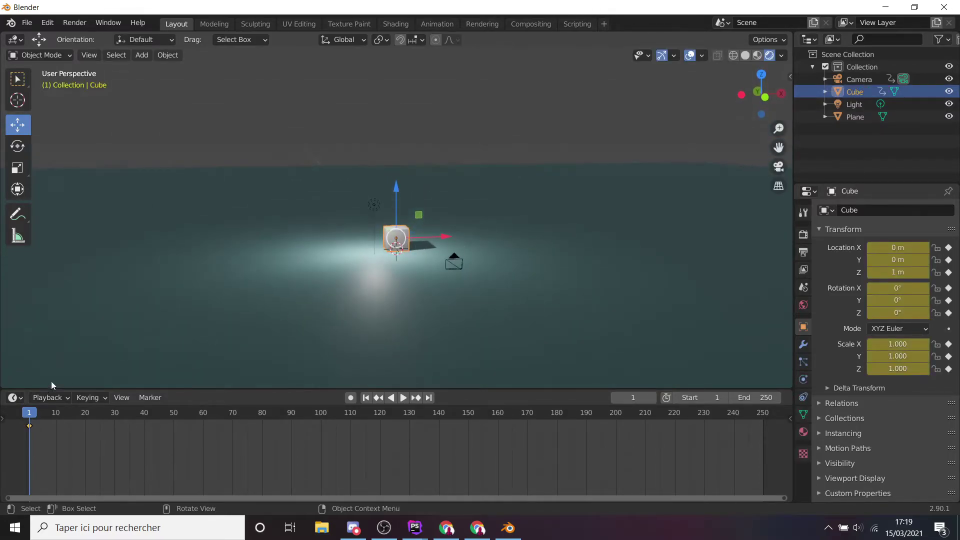
Step: Preview playback, then raise the cube to about Z 5 m and key its transform at frame 20
key(space)
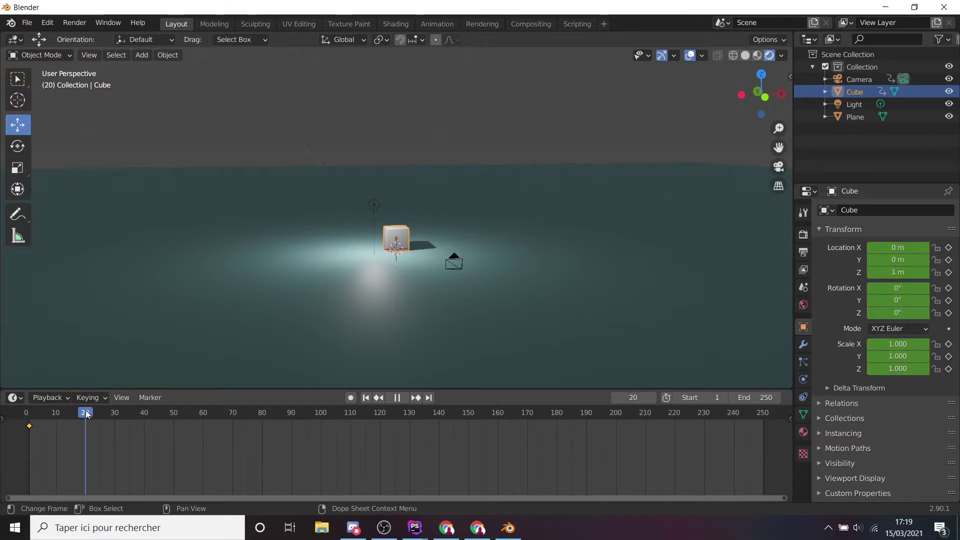
key(space)
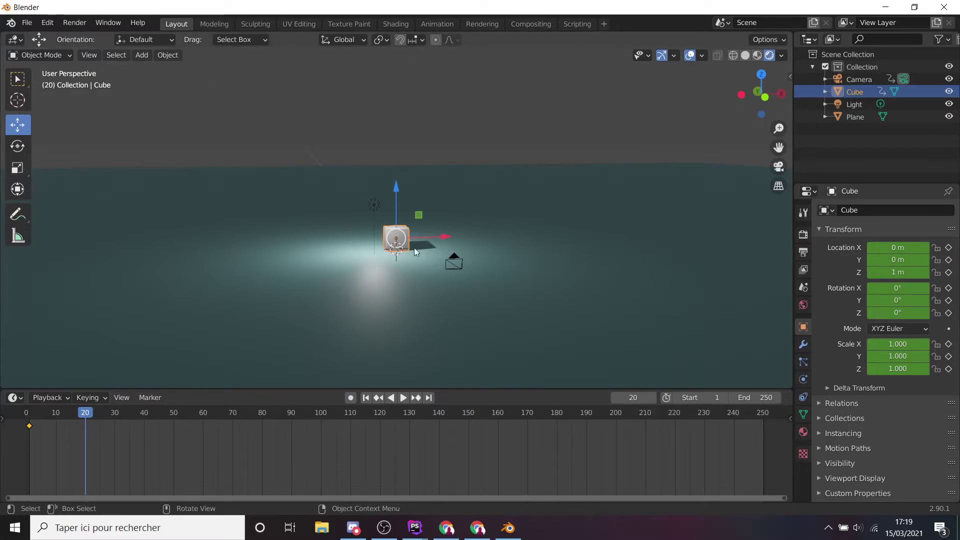
drag(397, 188, 395, 141)
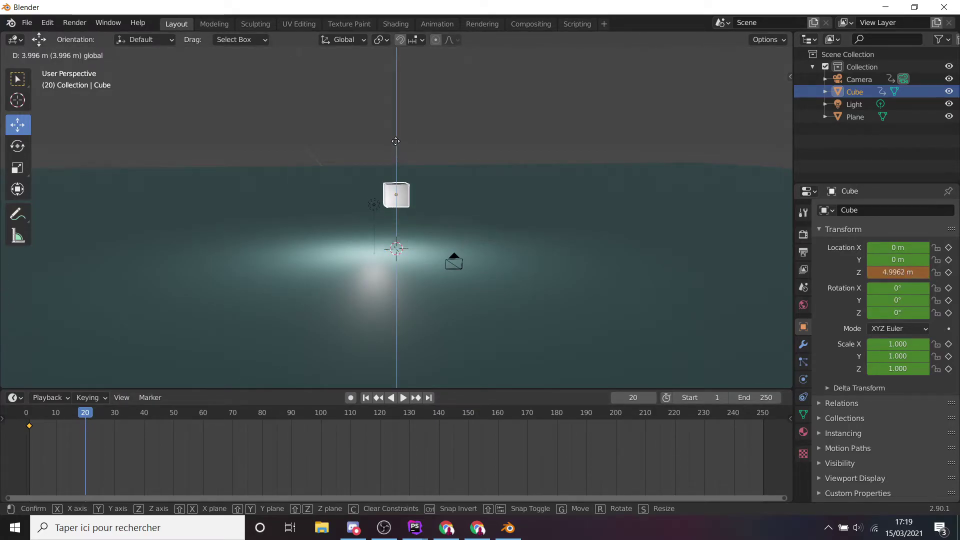
key(KP_0)
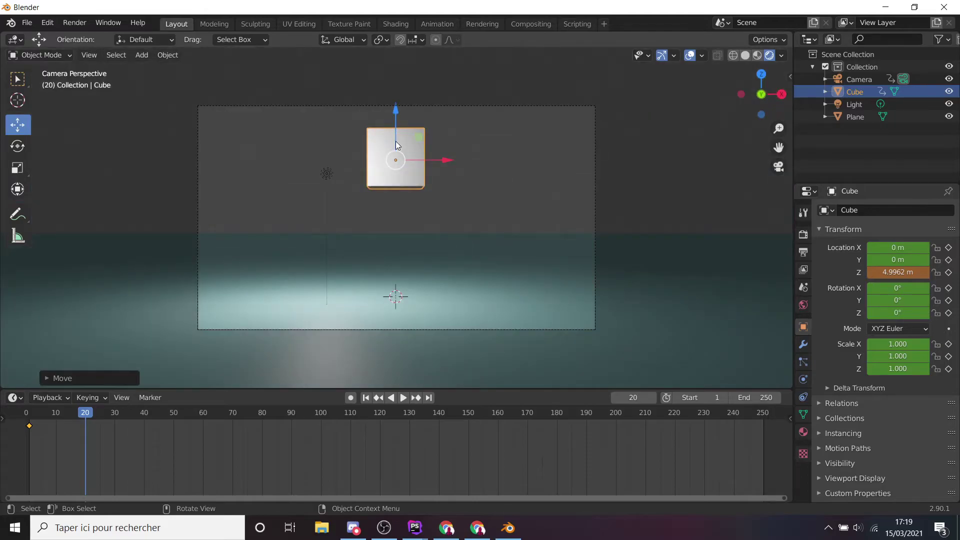
right_click(370, 188)
click(388, 229)
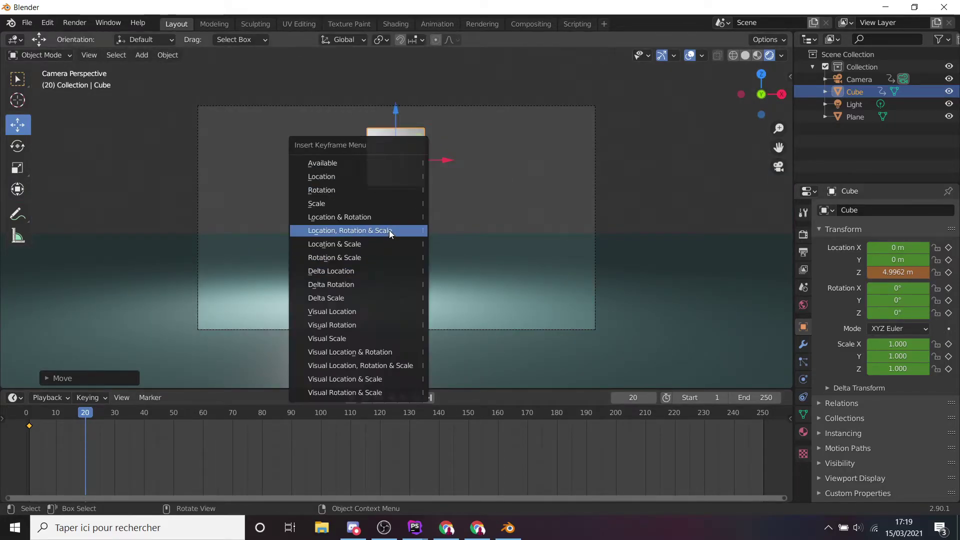
click(386, 231)
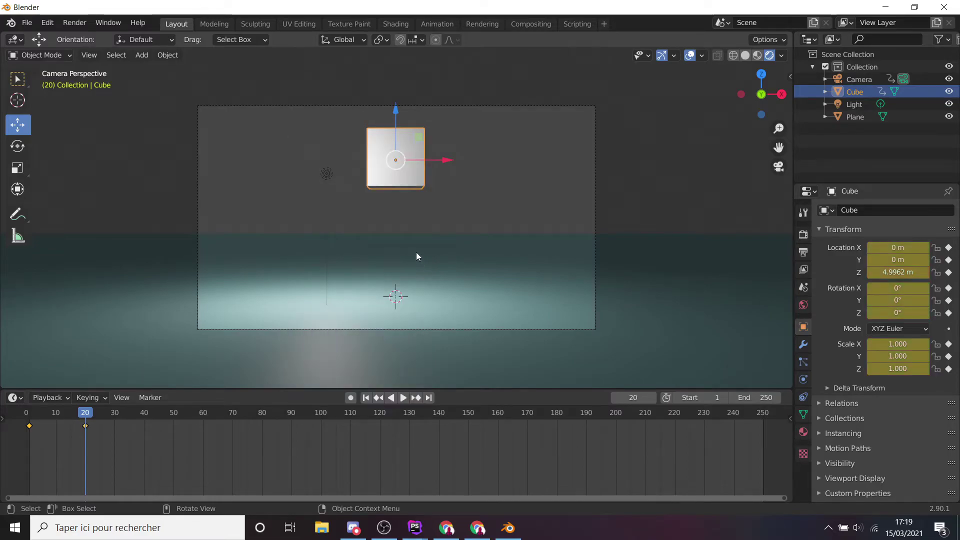
Step: At frame 40, bring the cube back down to Z location 1 m
click(144, 414)
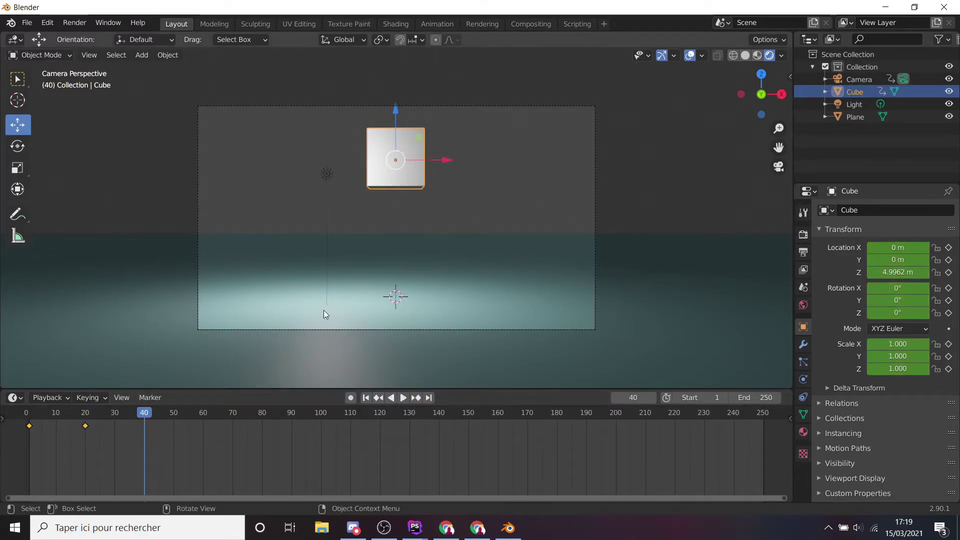
drag(395, 112, 386, 226)
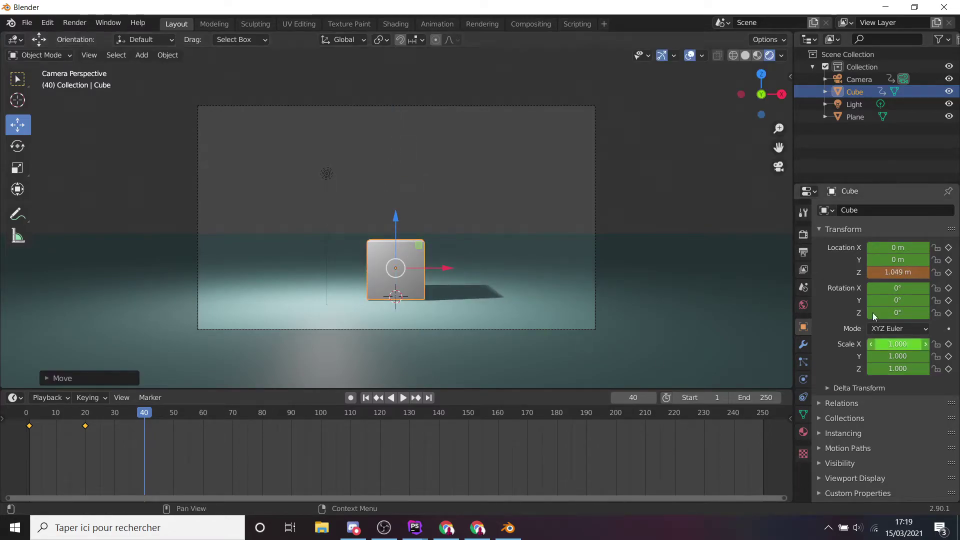
click(892, 272)
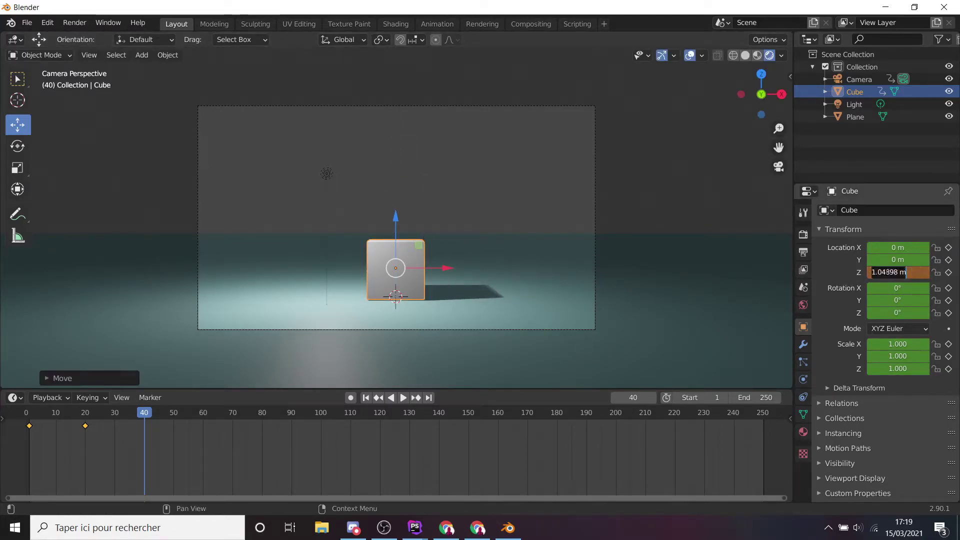
text(1)
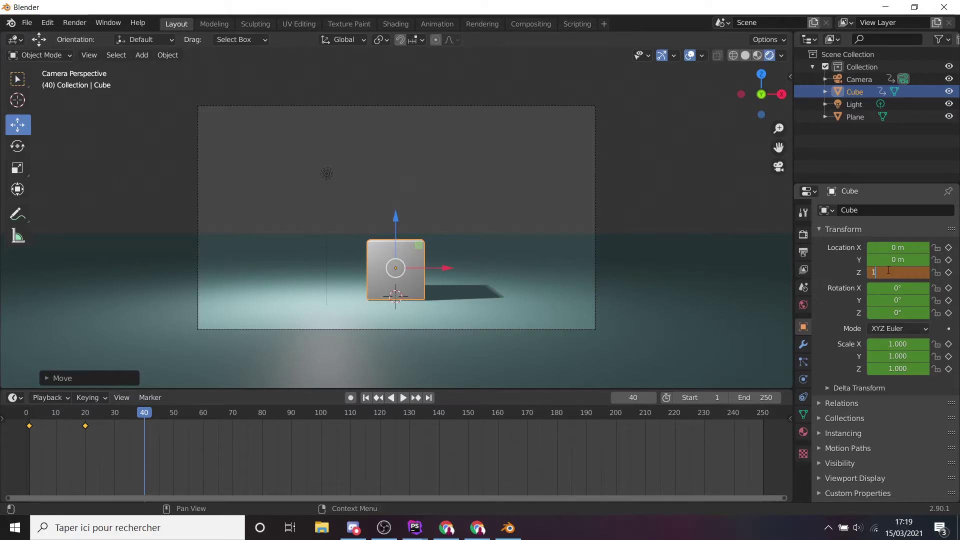
key(Return)
Step: Key the cube at frame 40, then lift it to Z 1.9868 m and key it at frame 60
key(i)
click(376, 271)
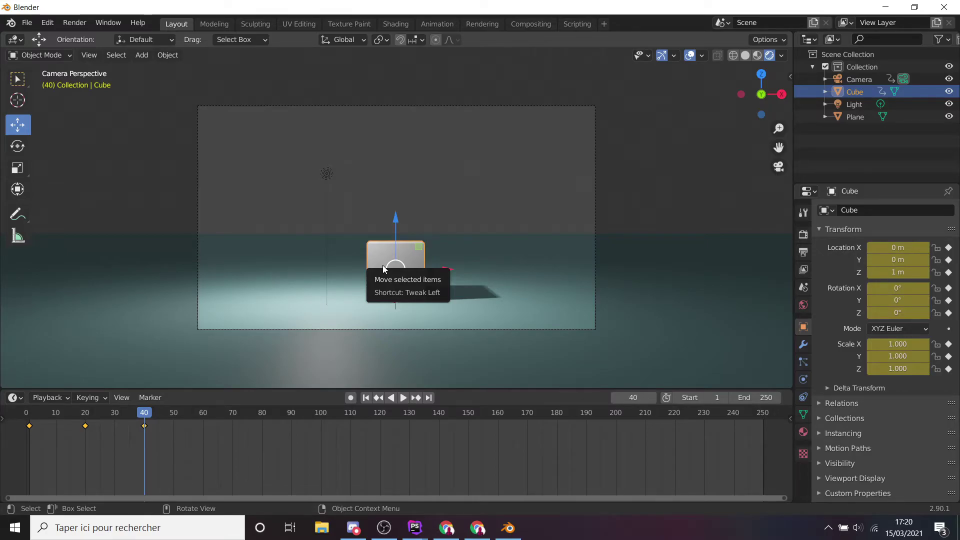
drag(382, 265, 402, 223)
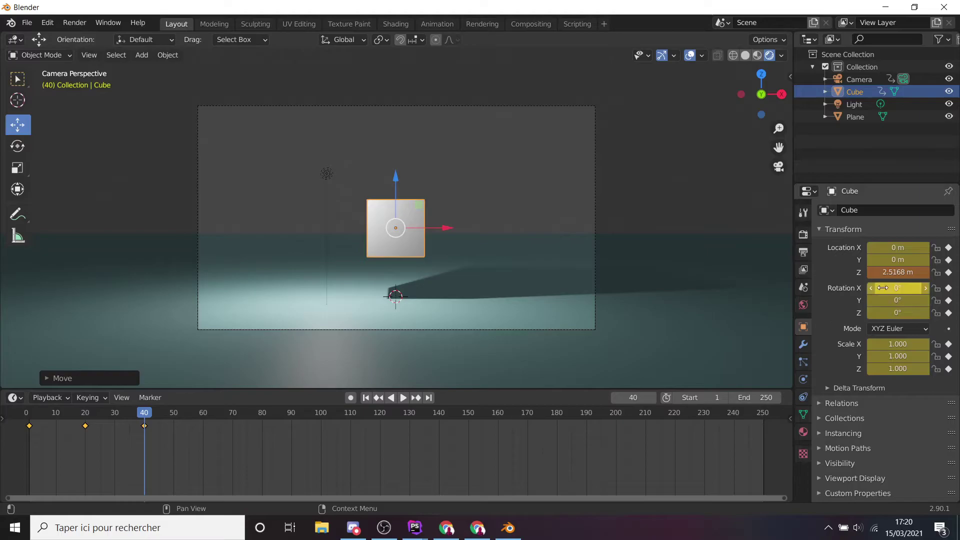
click(204, 415)
key(g)
key(z)
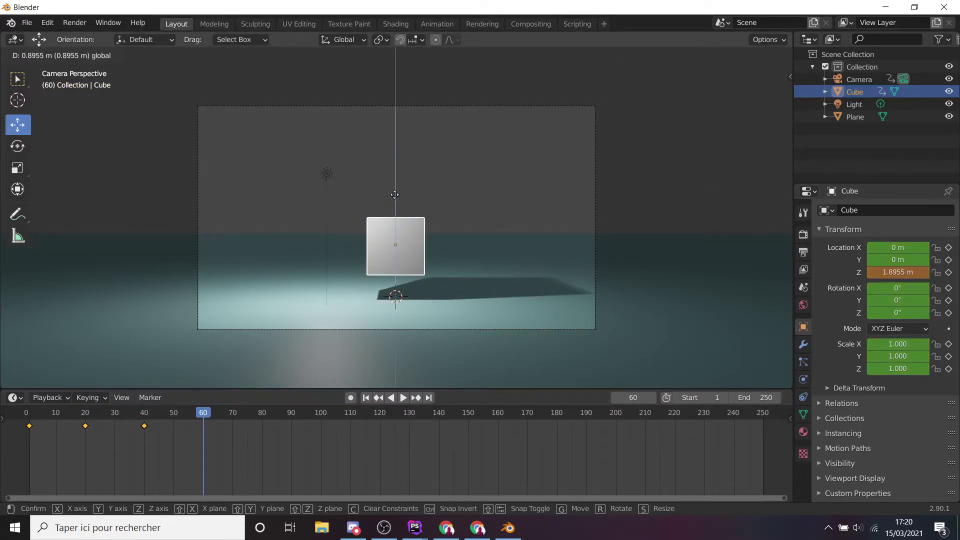
click(394, 341)
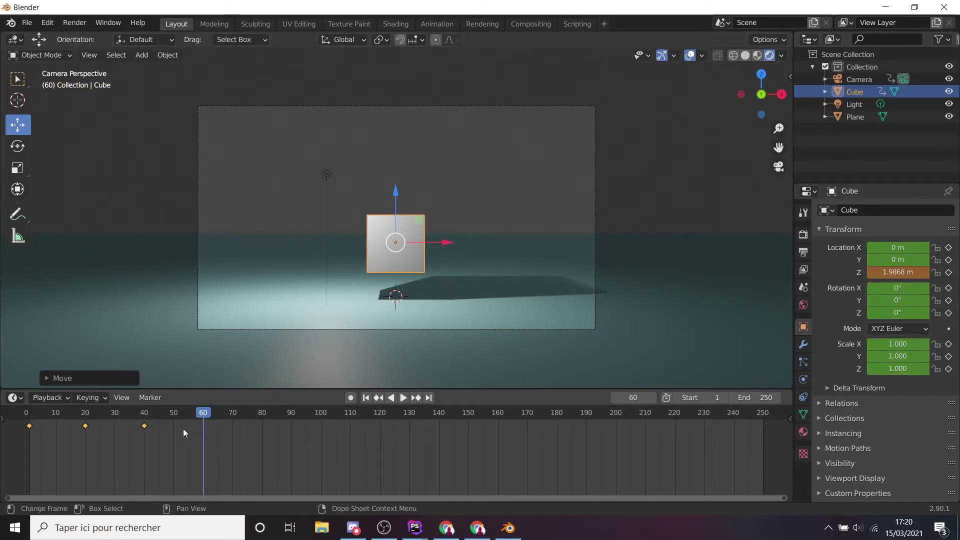
right_click(386, 228)
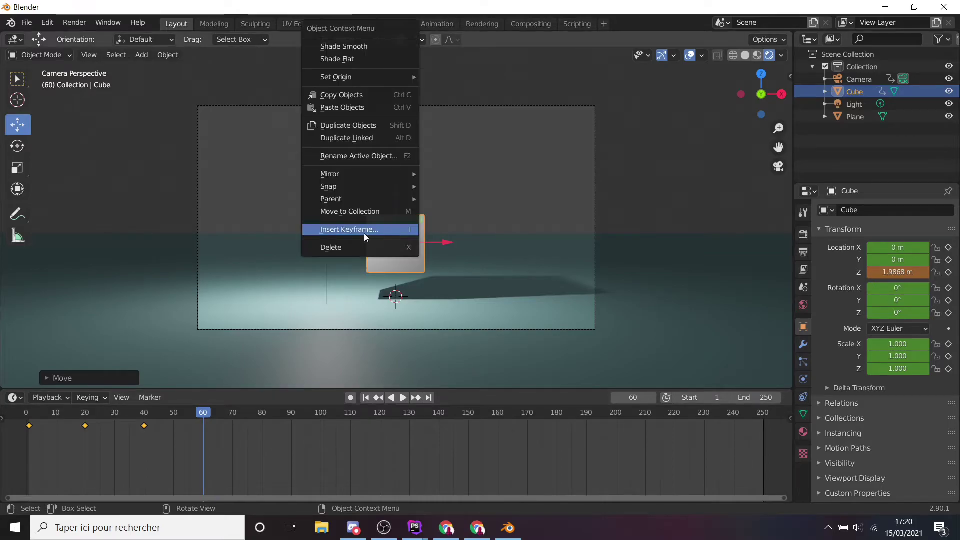
click(364, 231)
click(383, 234)
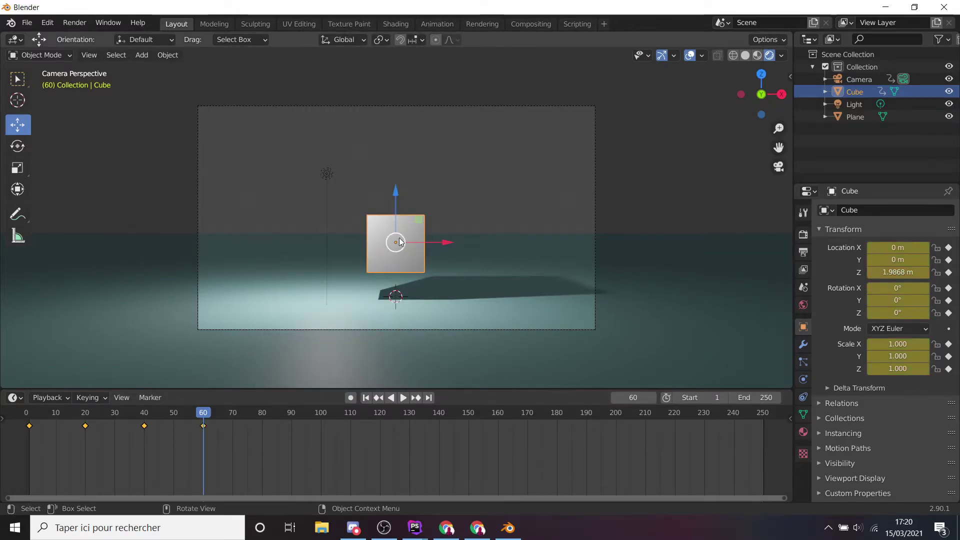
Step: Lower the cube and set its Z location back to 1 m at frame 80
drag(399, 195, 400, 220)
click(882, 274)
text(2)
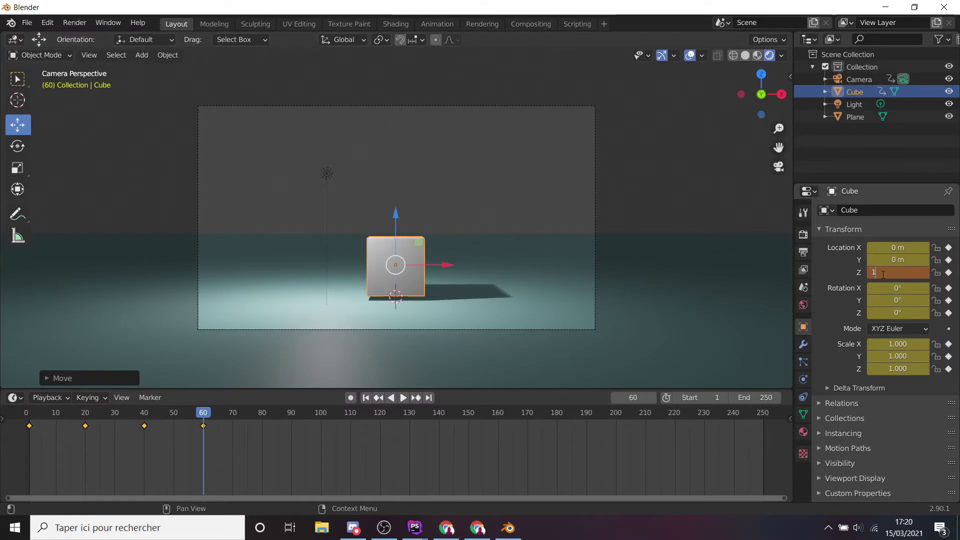
key(Return)
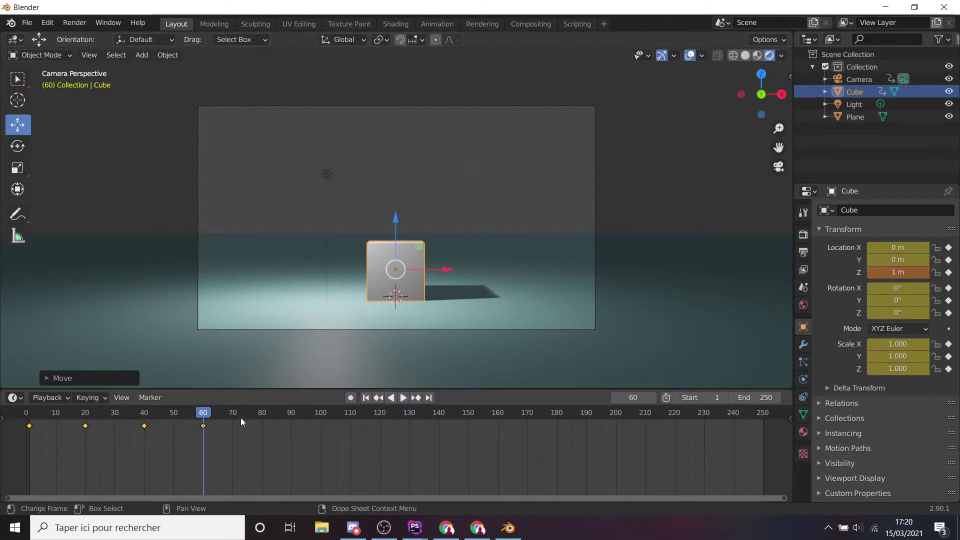
drag(204, 420, 262, 420)
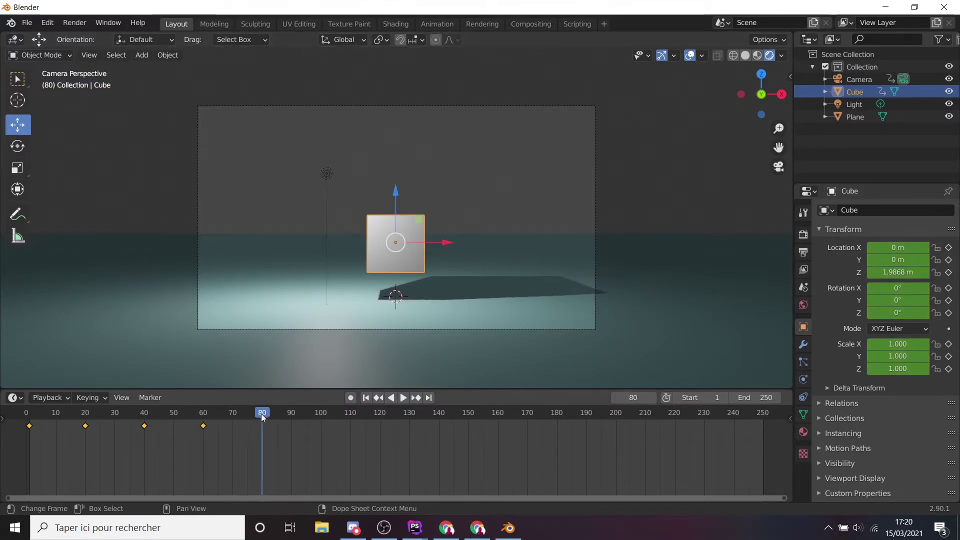
click(898, 272)
text(1)
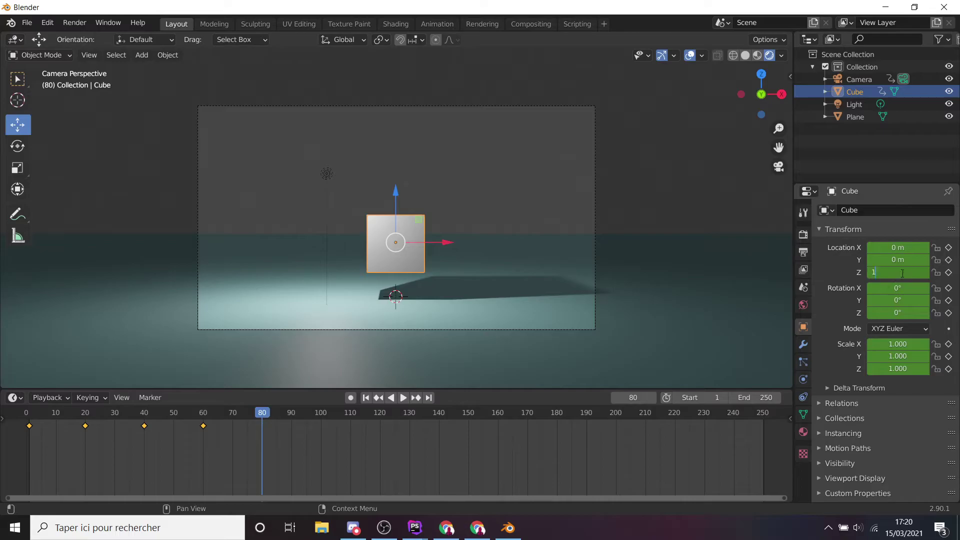
key(Return)
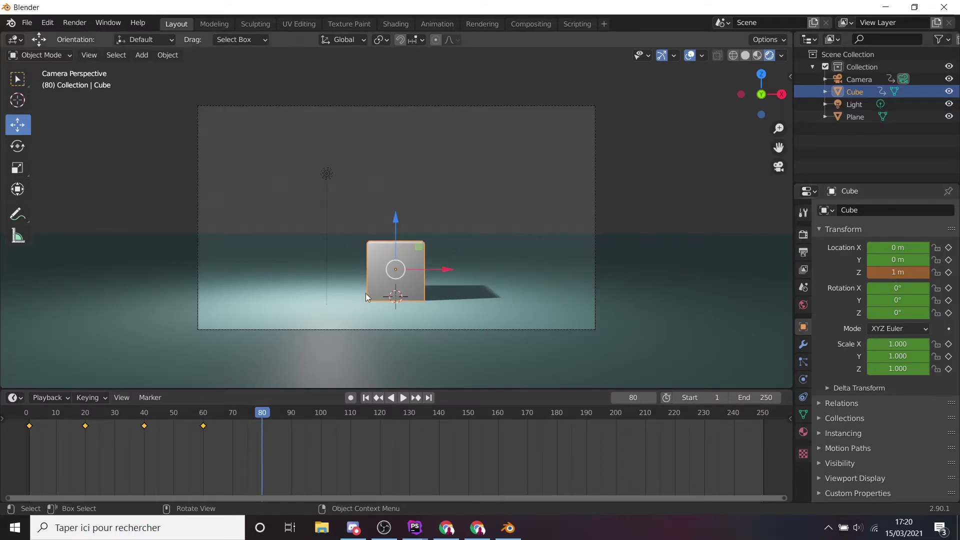
Step: Add a timeline marker at frame 80, then delete the F_80 marker
click(150, 398)
click(183, 388)
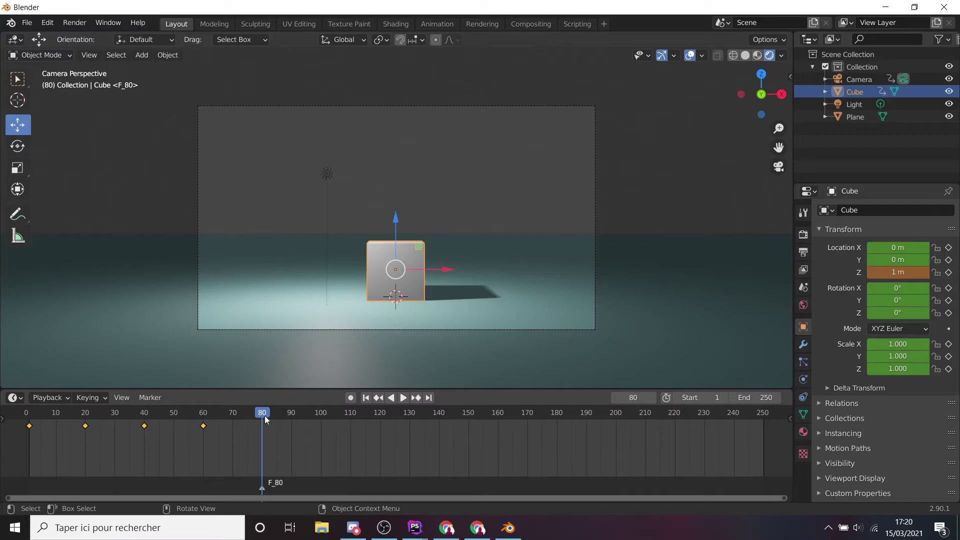
right_click(263, 488)
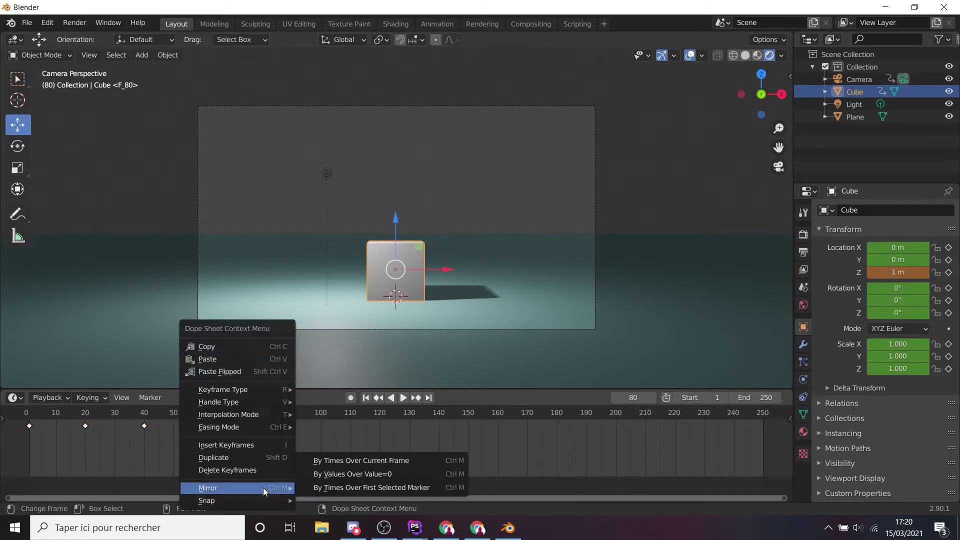
click(148, 398)
key(Escape)
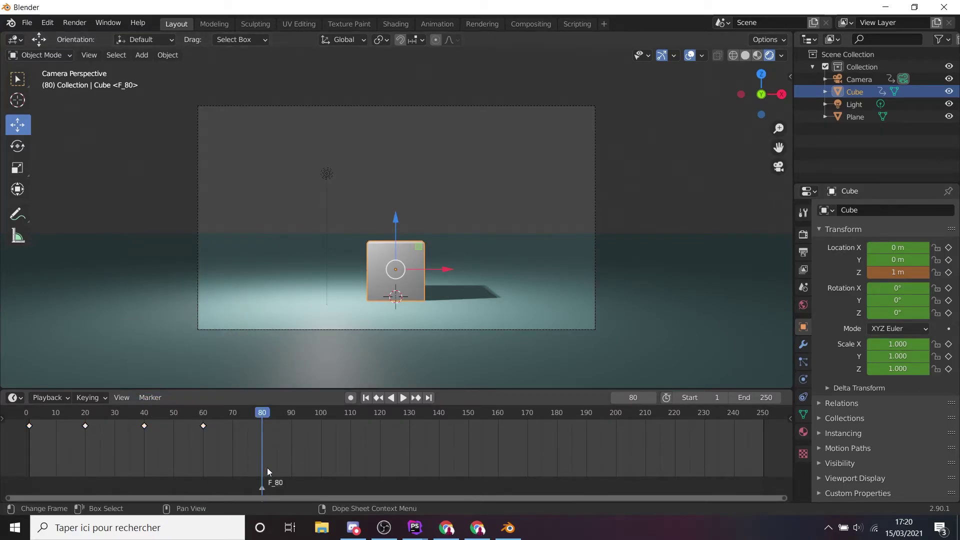
right_click(397, 275)
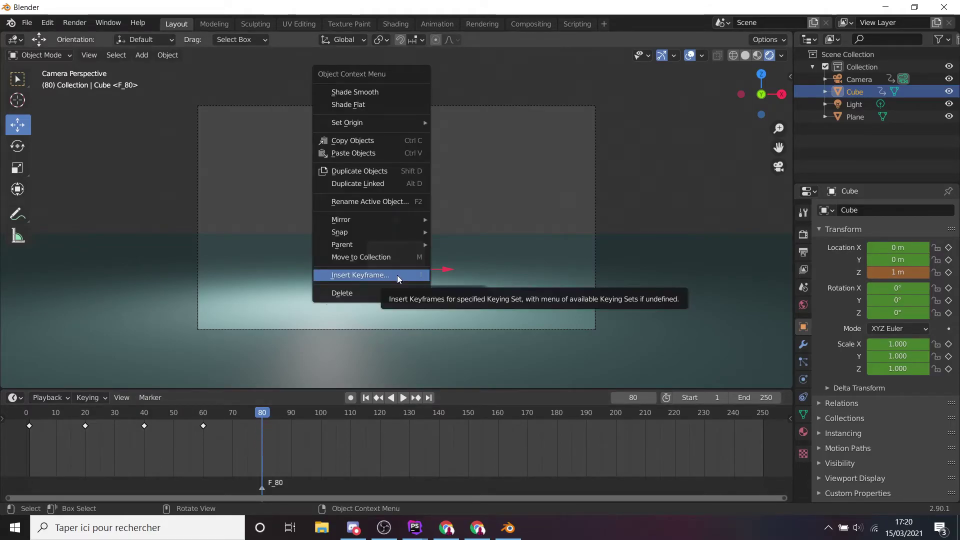
click(149, 398)
click(200, 361)
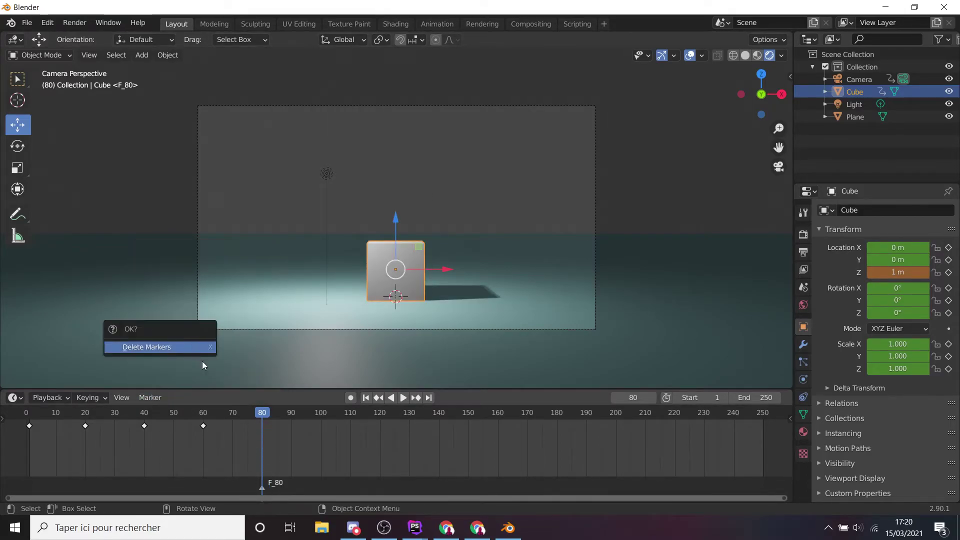
Step: Key the cube's transform at frame 80, then replay the bounce from frame 1 and stop it
right_click(397, 261)
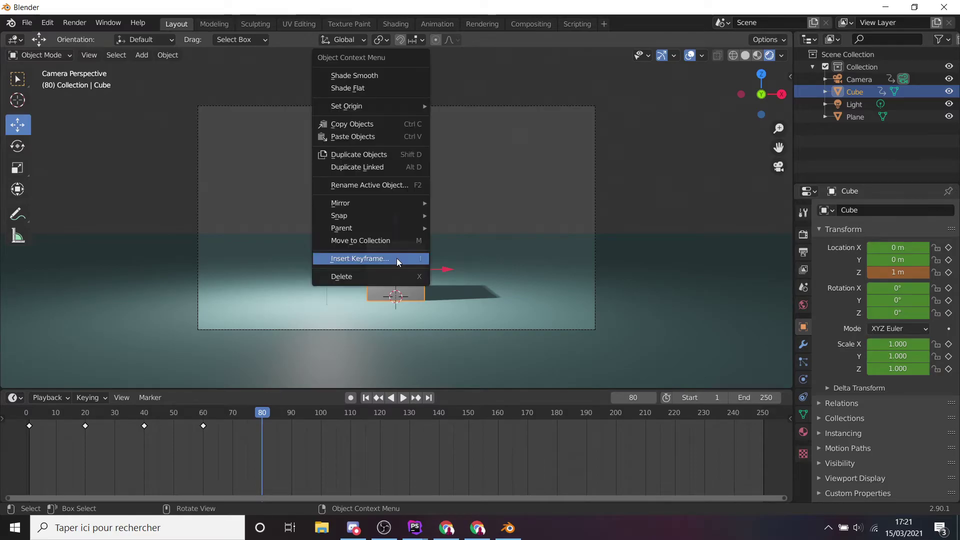
click(397, 260)
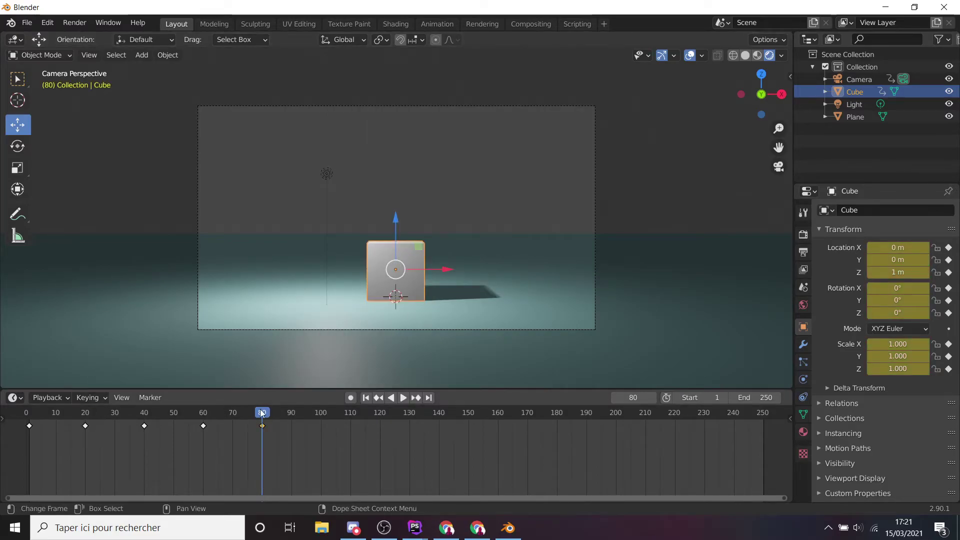
drag(175, 412, 29, 412)
click(402, 398)
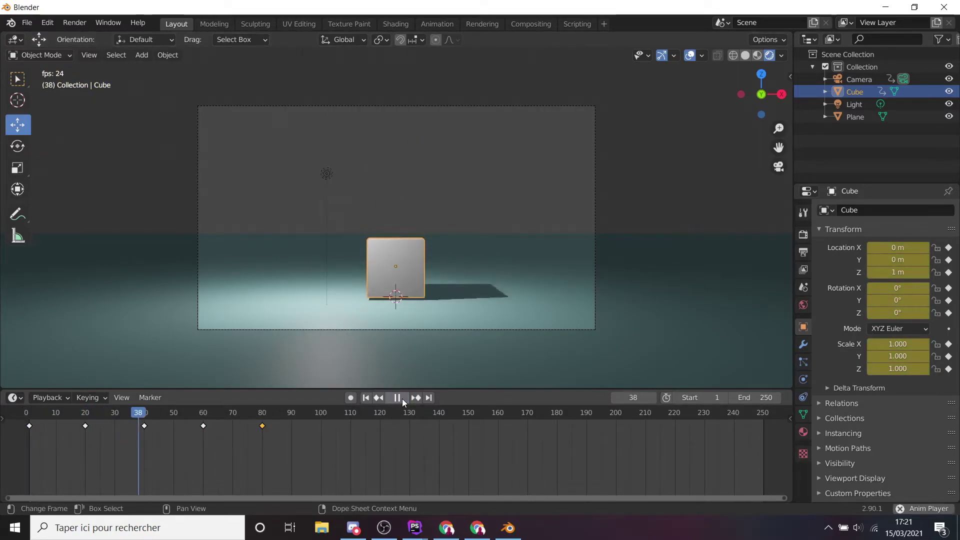
click(405, 398)
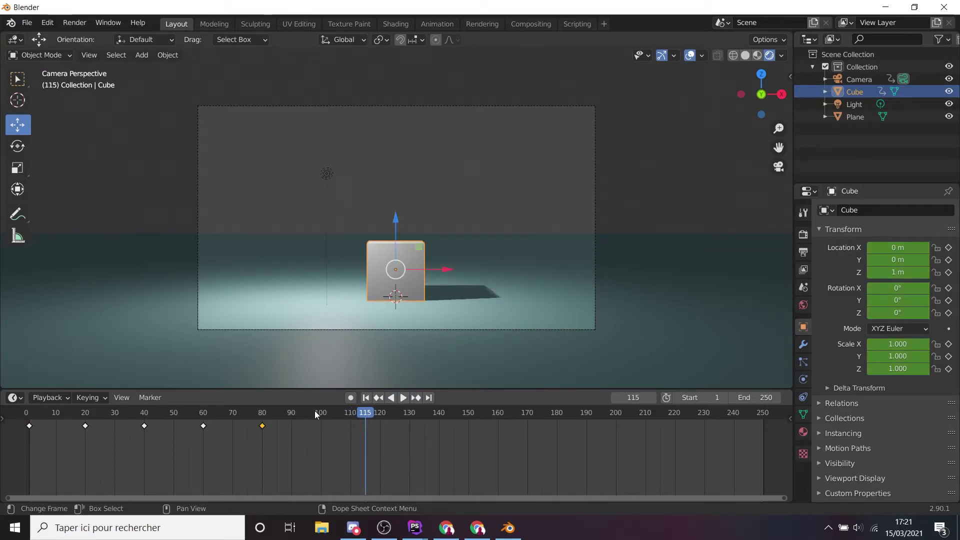
click(13, 398)
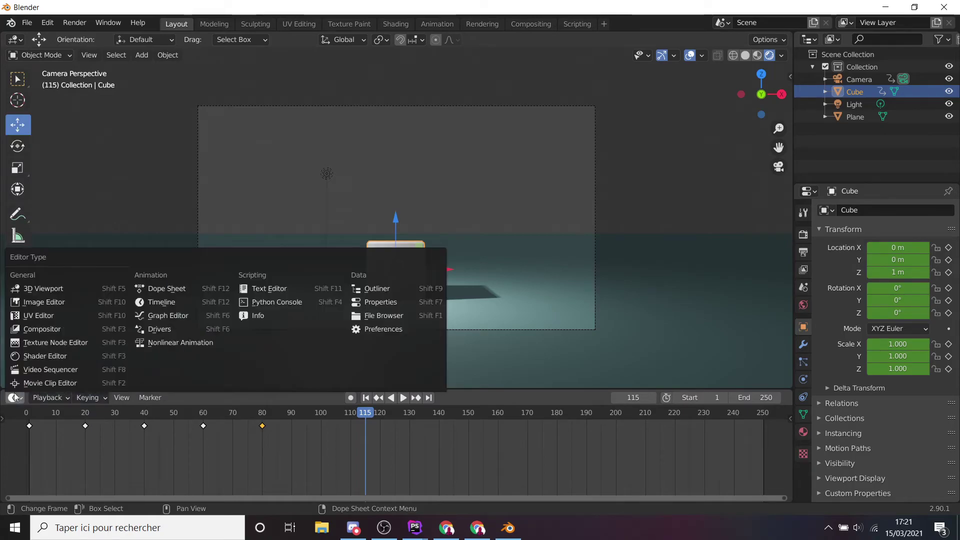
Step: Switch the timeline to an enlarged Graph Editor and round the frame-20 peak's handle
click(156, 316)
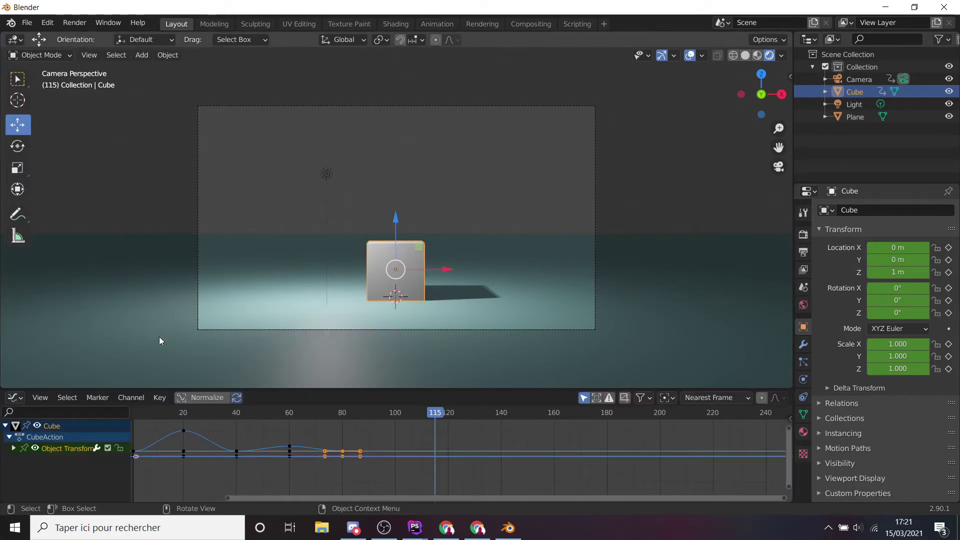
drag(322, 390, 322, 334)
click(183, 390)
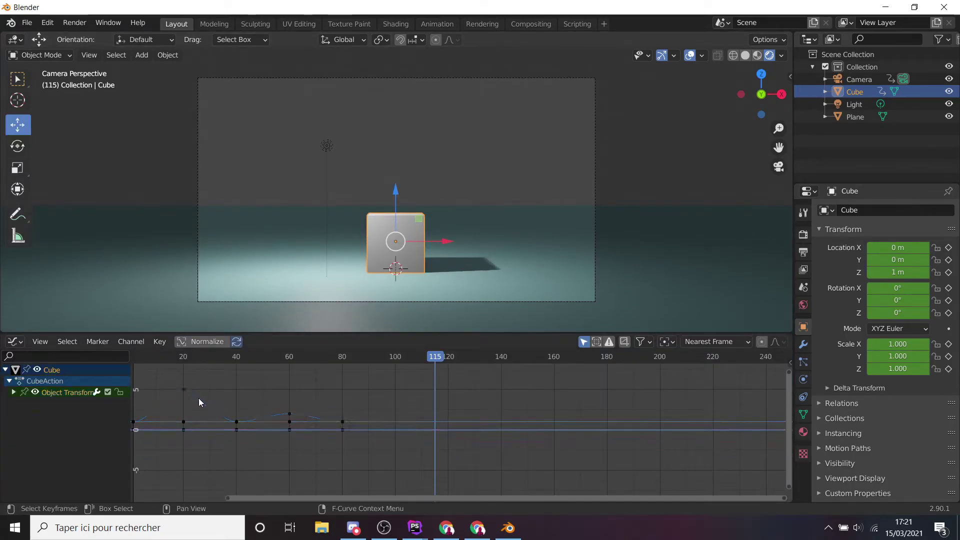
mouse_move(204, 394)
mouse_down()
mouse_move(223, 420)
mouse_move(242, 389)
mouse_up()
Step: Adjust the frame-20 and frame-40 handles, then play the bounce from frame 1
click(237, 422)
click(184, 389)
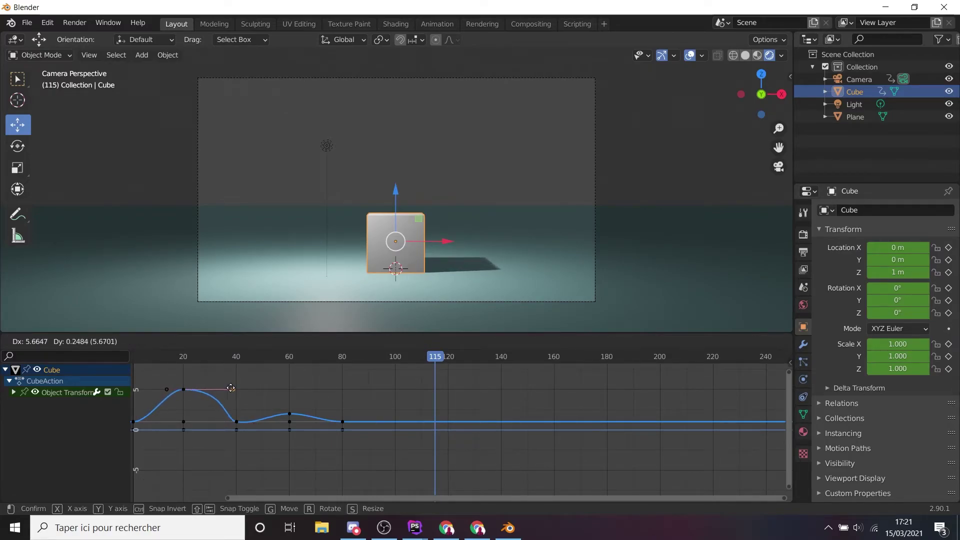
drag(324, 370, 133, 359)
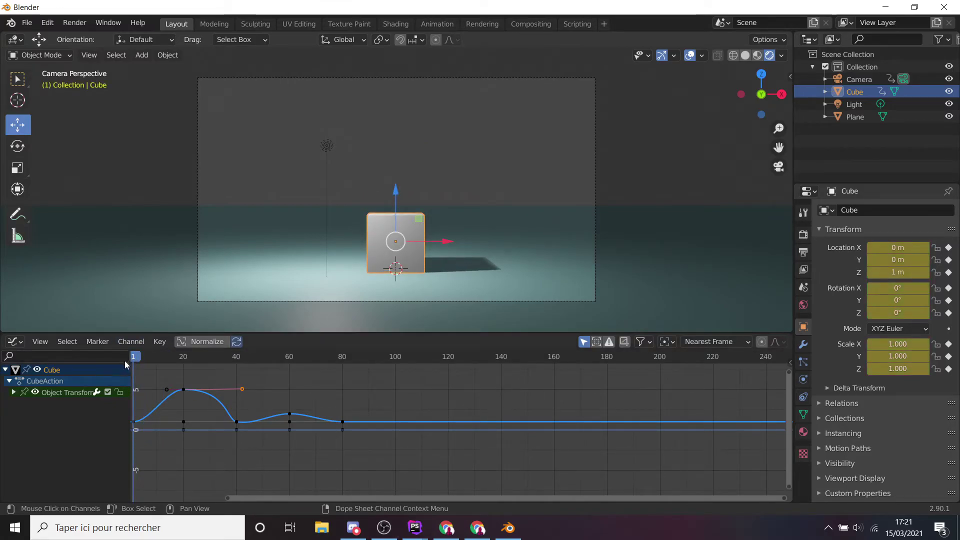
key(space)
key(space)
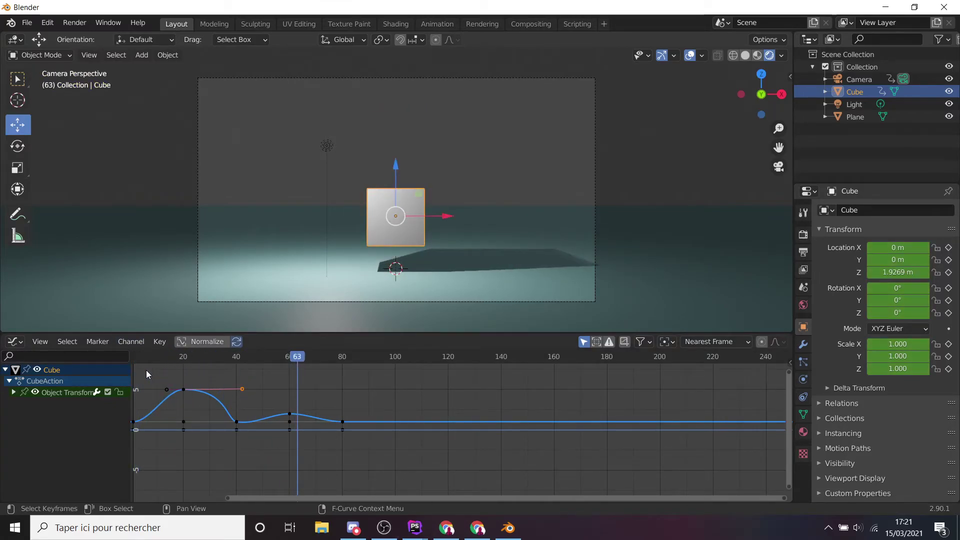
Step: Reshape the curve around frames 40 and 60 and lengthen the frame-20 peak's handle
drag(246, 423, 297, 413)
click(290, 414)
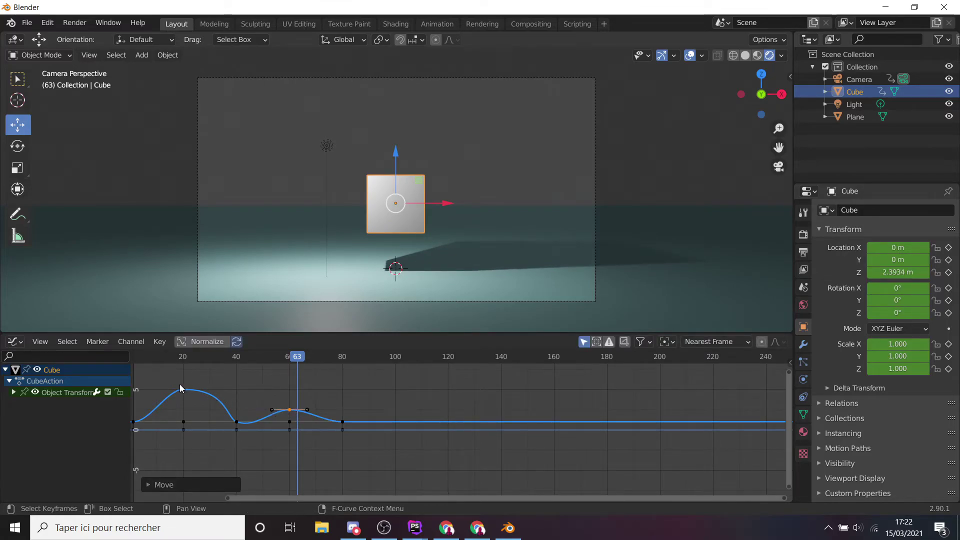
mouse_move(182, 390)
mouse_down()
mouse_move(188, 372)
mouse_move(236, 420)
mouse_up()
click(237, 422)
click(184, 371)
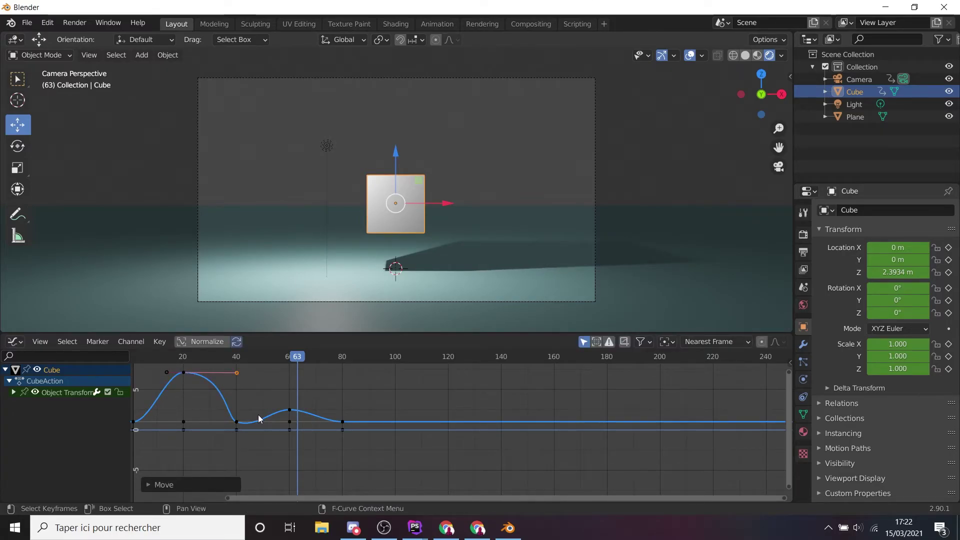
Step: Raise the second bounce peak near frame 60 and move the last keyframe to about frame 72
click(289, 410)
drag(292, 413, 291, 405)
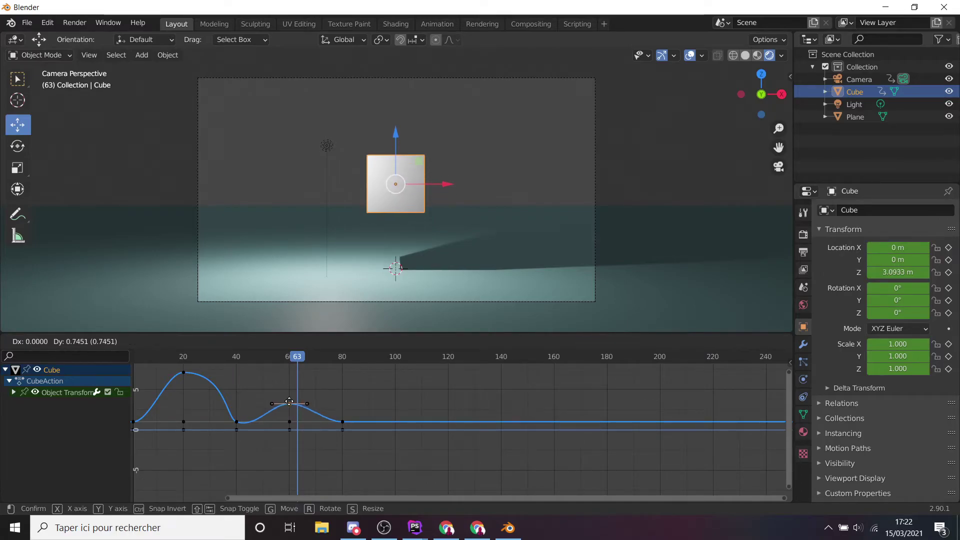
drag(343, 422, 321, 424)
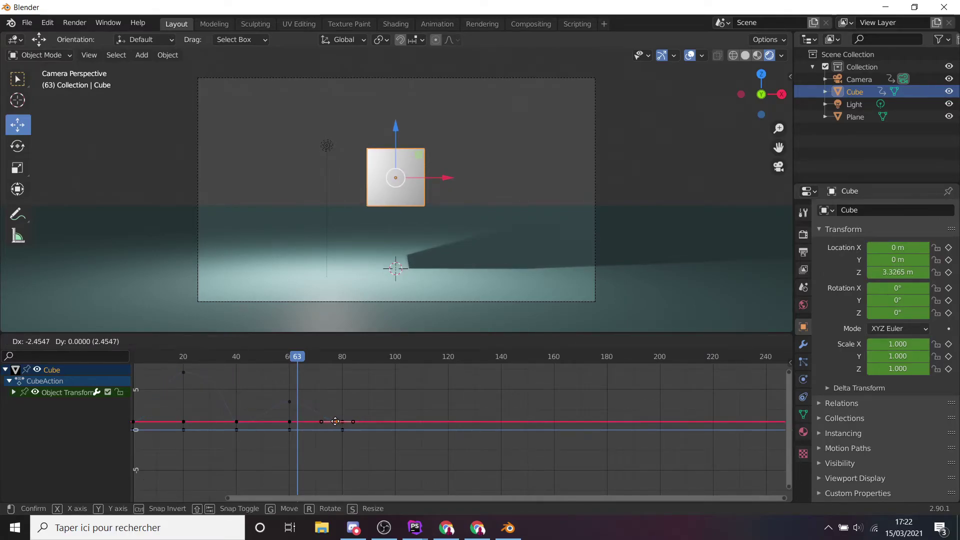
click(341, 423)
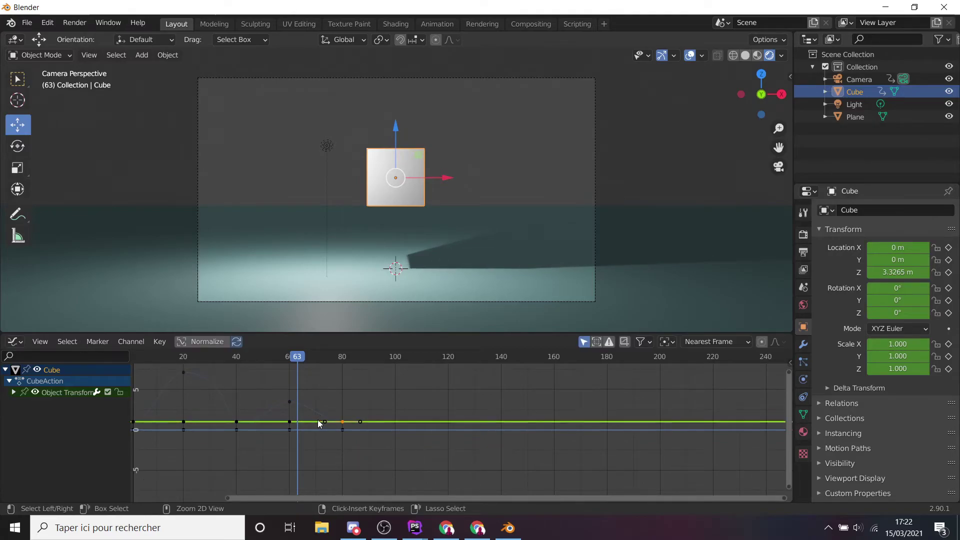
Step: Expand Object Transforms and hide the X Location and rotation curves
click(13, 392)
scroll(30, 415, down, 1)
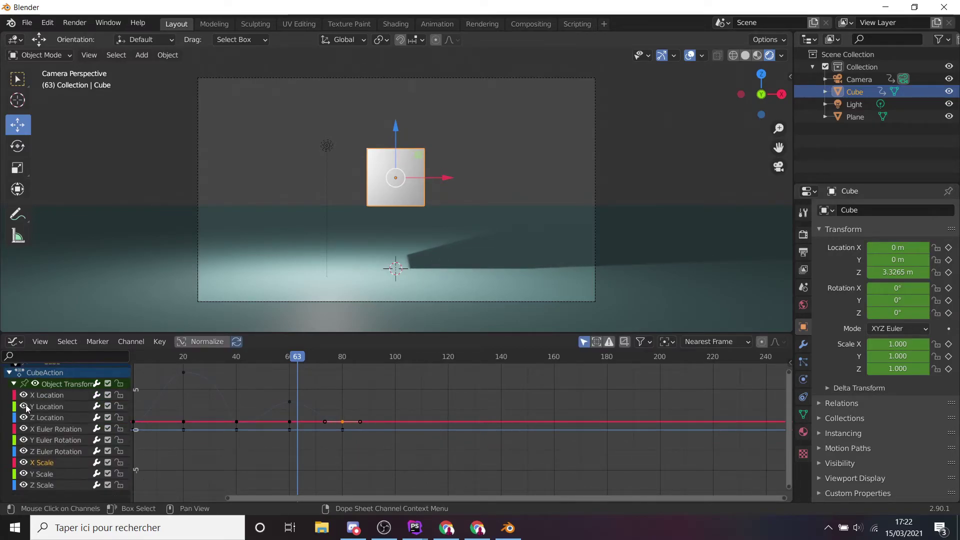
click(23, 395)
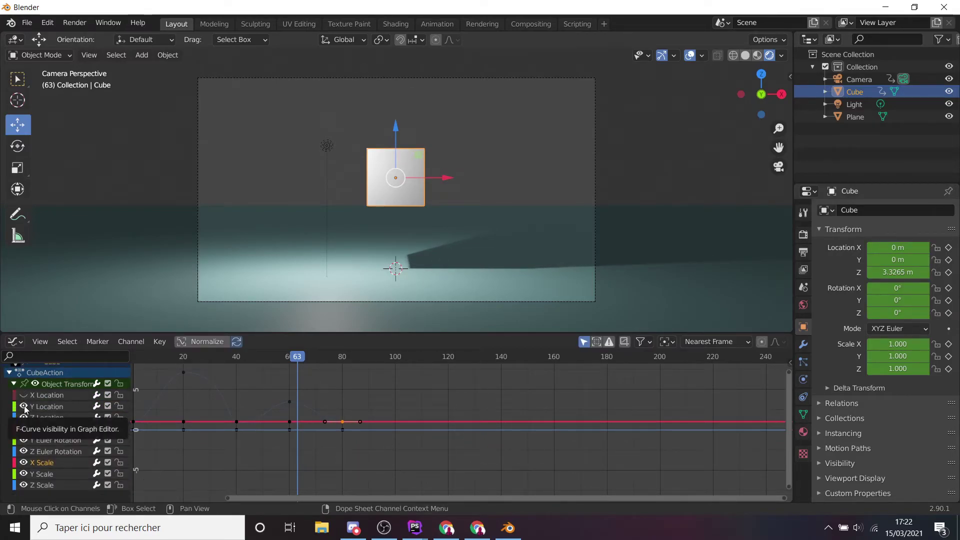
click(23, 452)
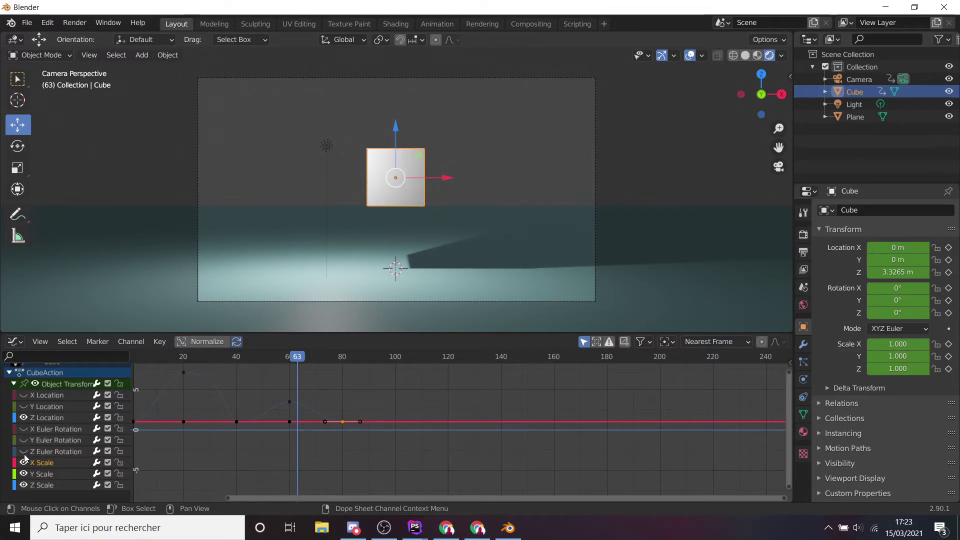
click(24, 463)
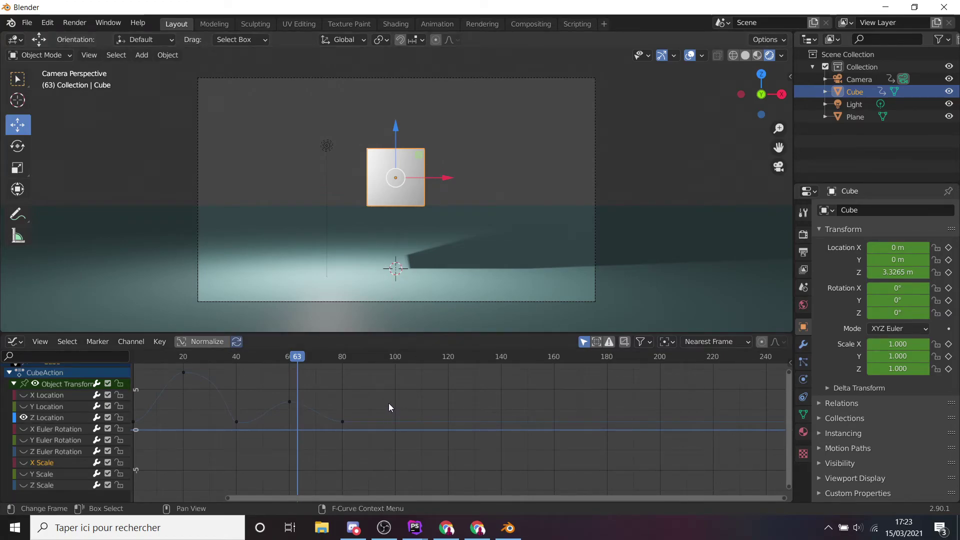
Step: Shift the later keys earlier (low key to frame 31, second peak to 41), then preview the bounce
click(343, 421)
click(236, 422)
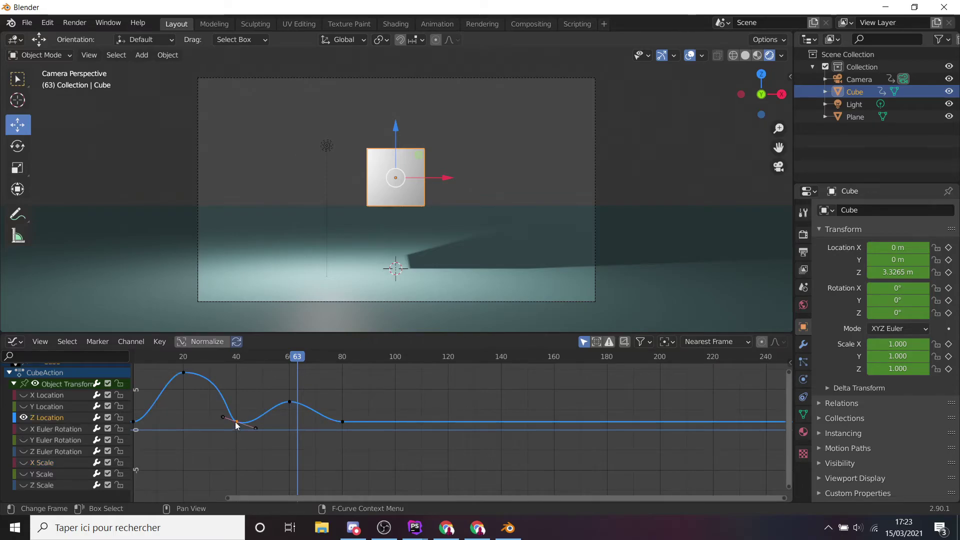
drag(236, 423, 212, 422)
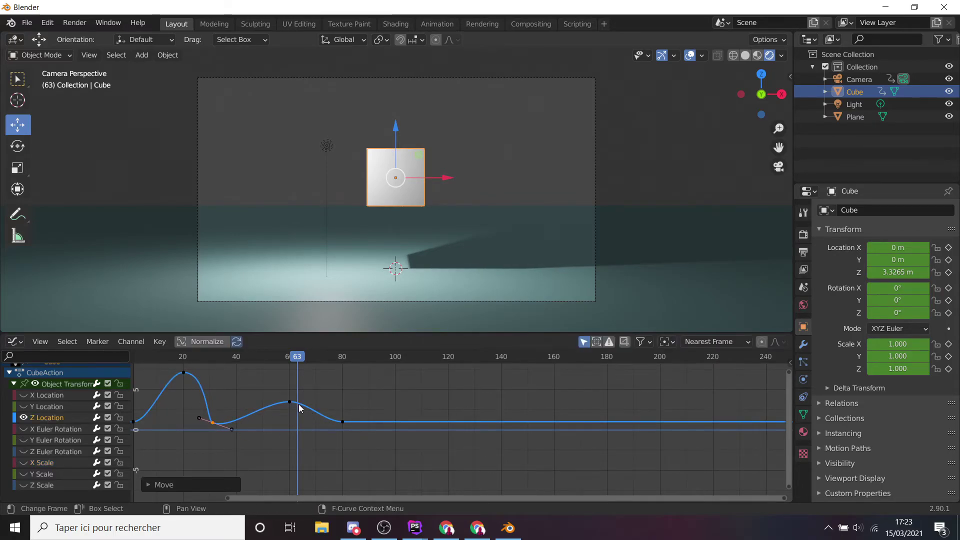
drag(290, 402, 239, 400)
drag(342, 421, 252, 422)
click(133, 359)
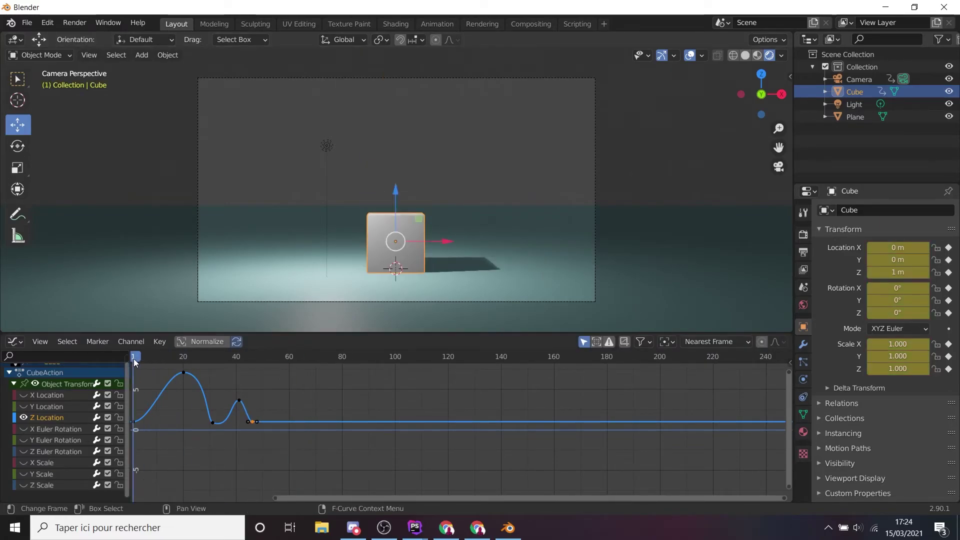
key(space)
key(space)
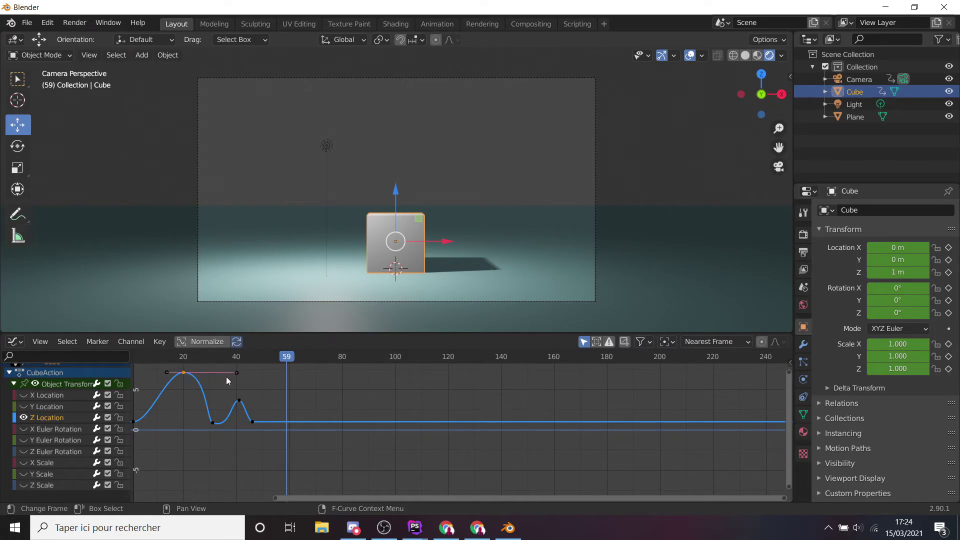
Step: Pull the frame-20 handles down into a sharp peak and replay the bounce from the start
drag(237, 372, 177, 360)
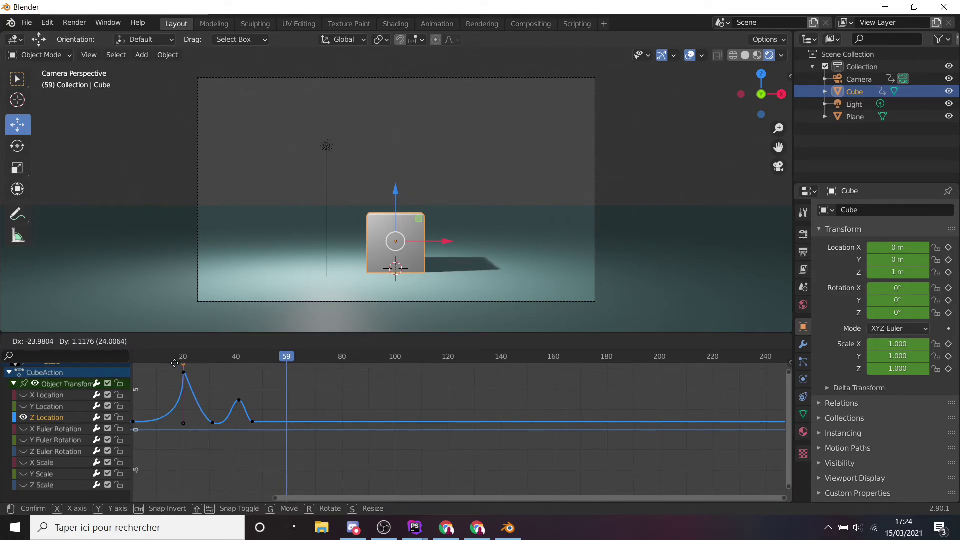
drag(174, 363, 175, 363)
drag(301, 354, 191, 356)
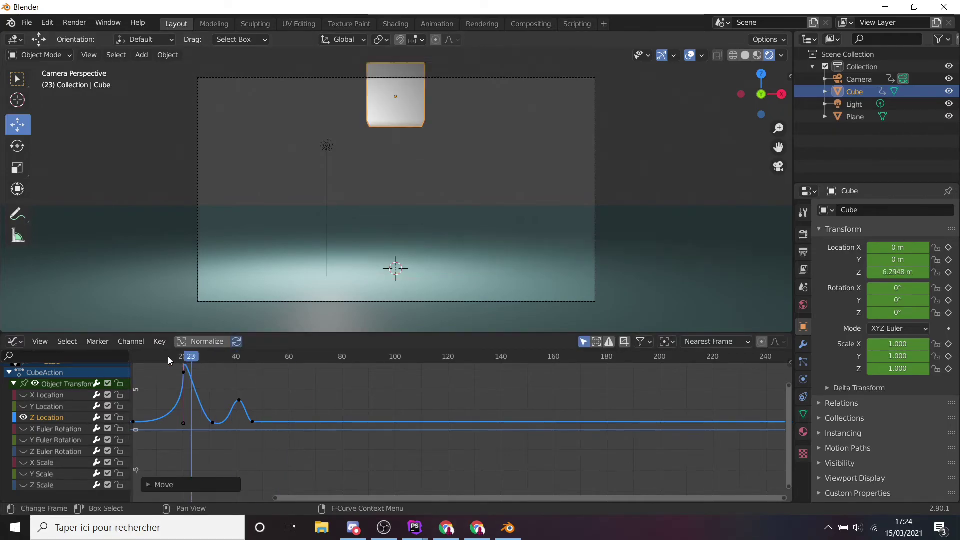
key(shift+Left)
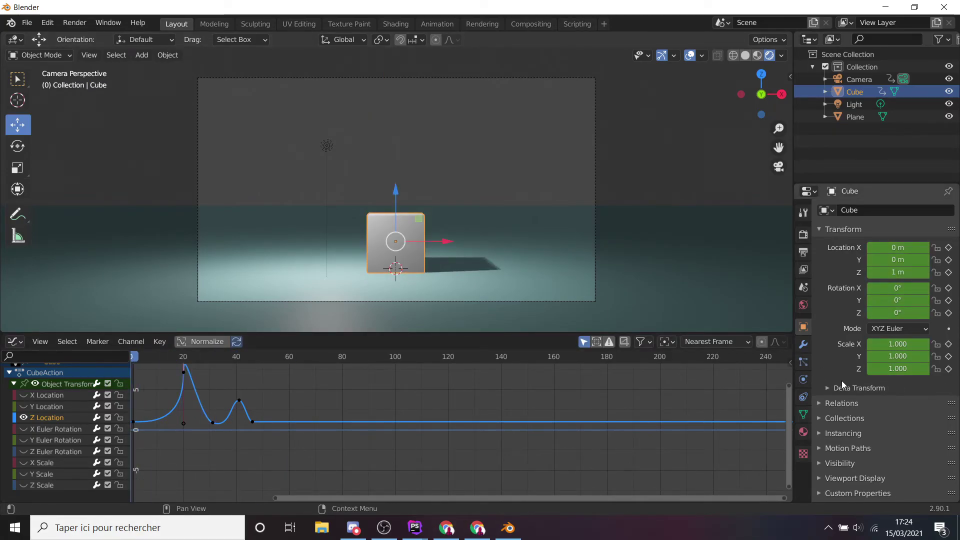
key(space)
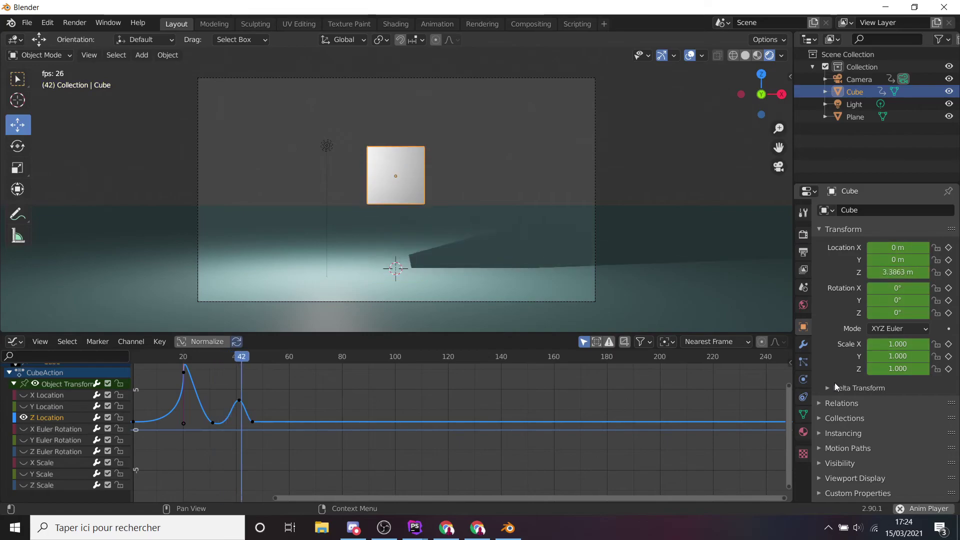
key(space)
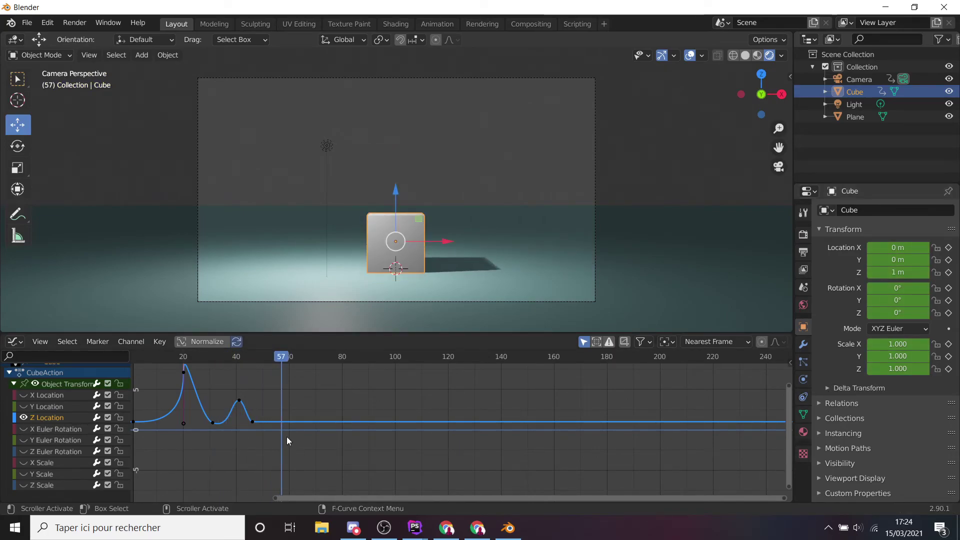